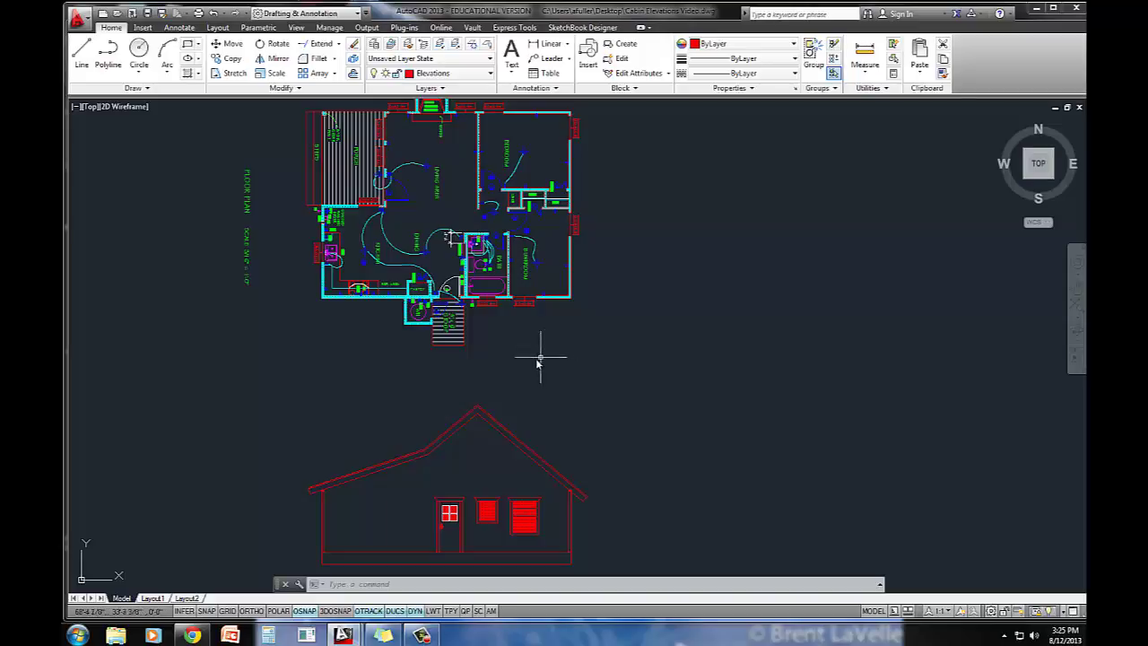
Step: Draw two vertical construction lines through the outer corners of the fireplace chase at the top of the floor plan
middle_click_drag(469, 379, 488, 396)
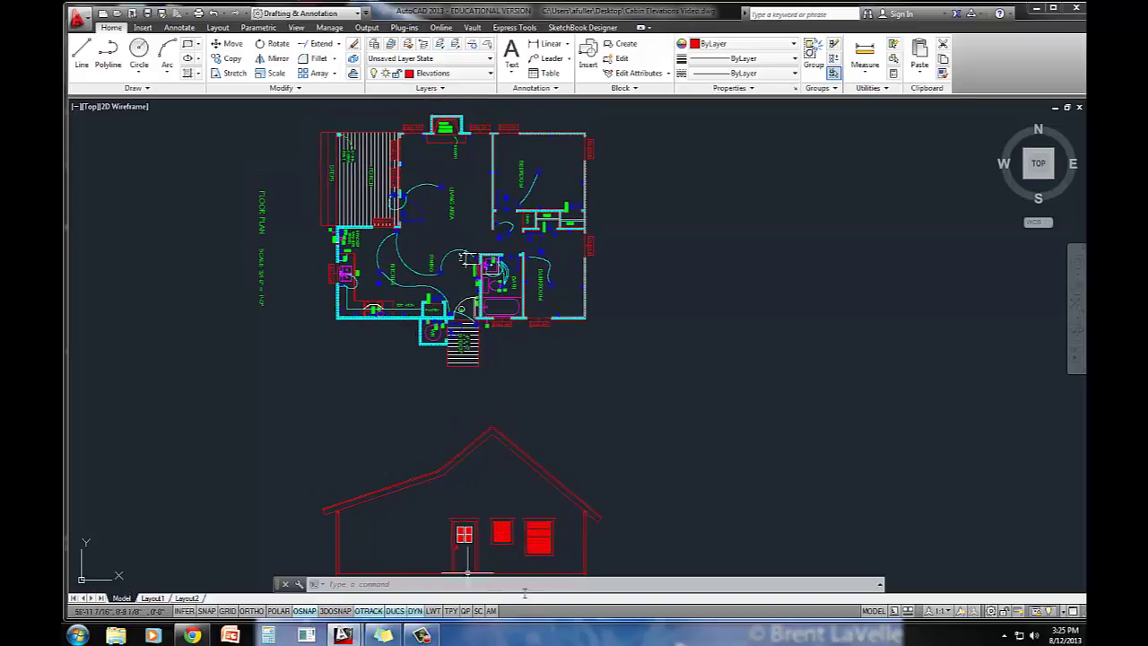
middle_click_drag(503, 476, 503, 465)
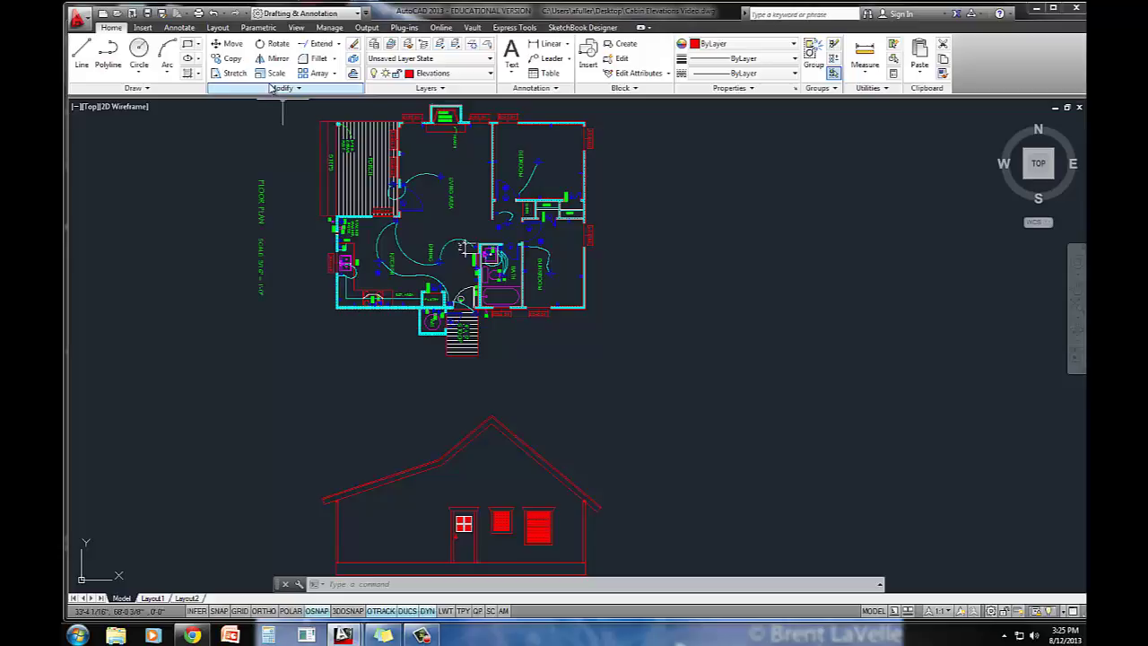
left_click(175, 88)
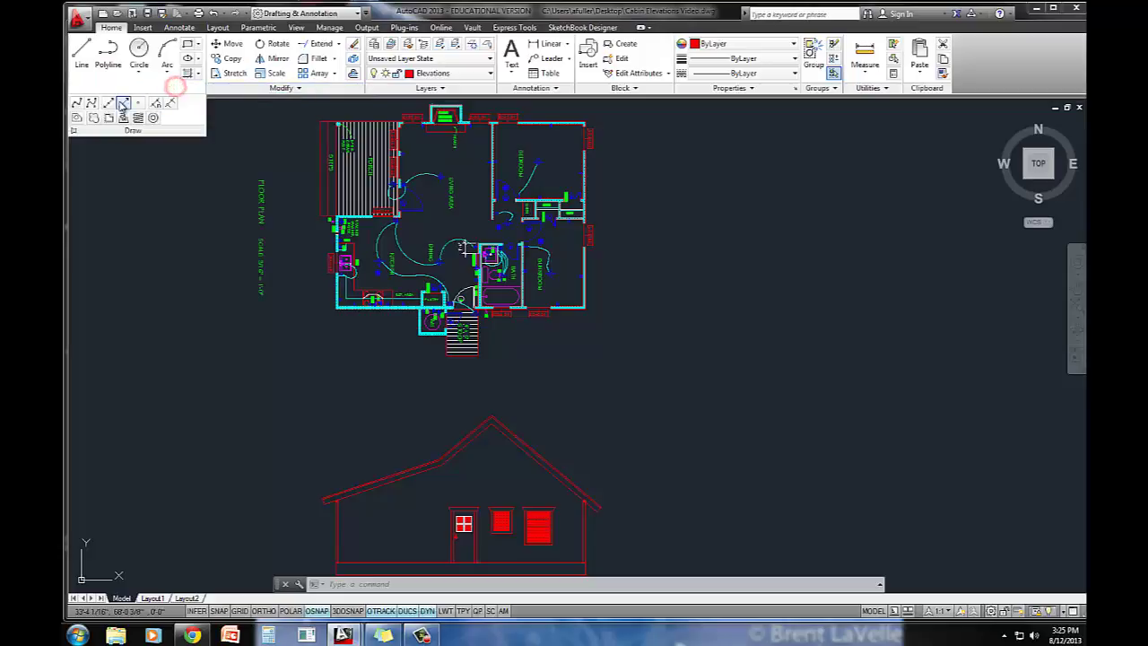
left_click(109, 103)
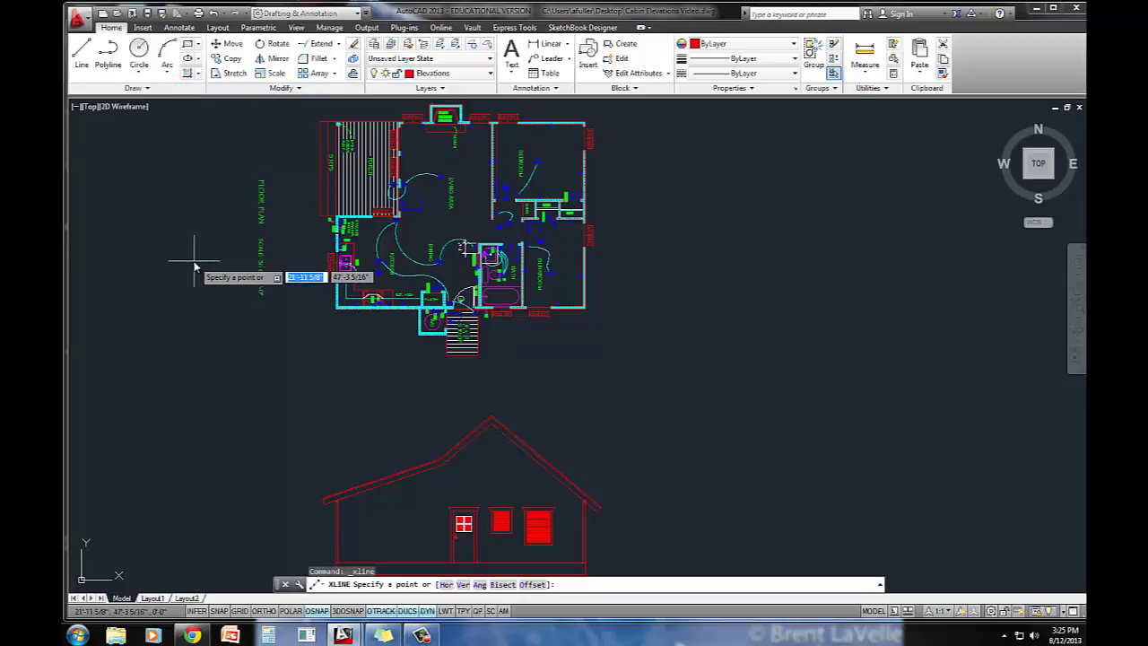
type("v")
key("Return")
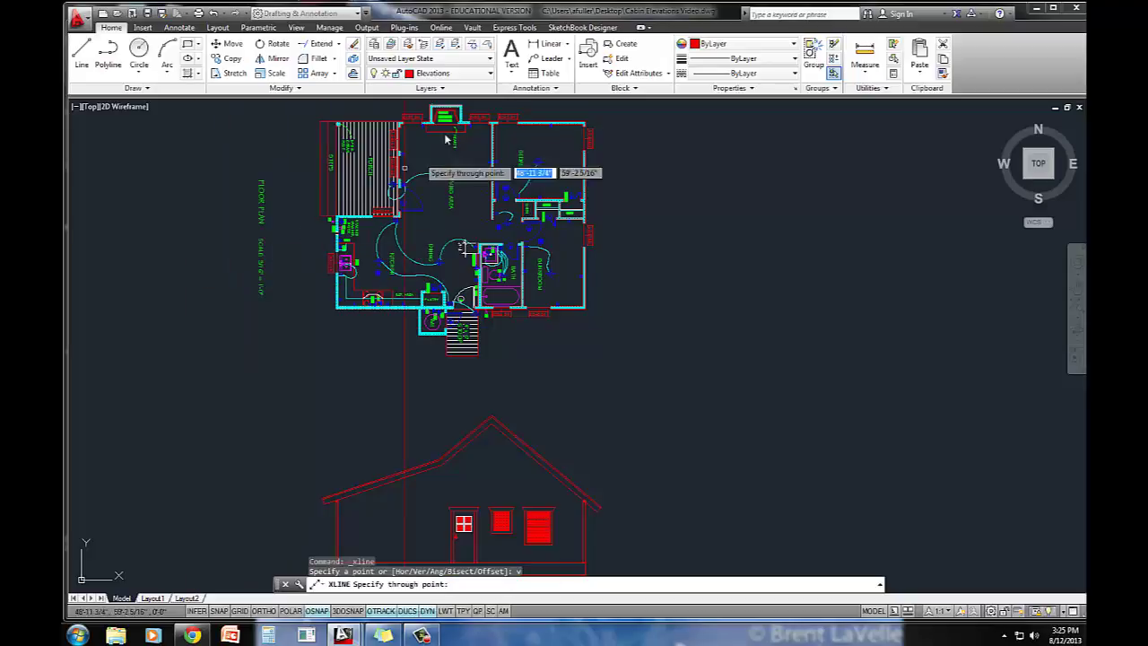
scroll(436, 172, "up", 4)
scroll(432, 174, "up", 2)
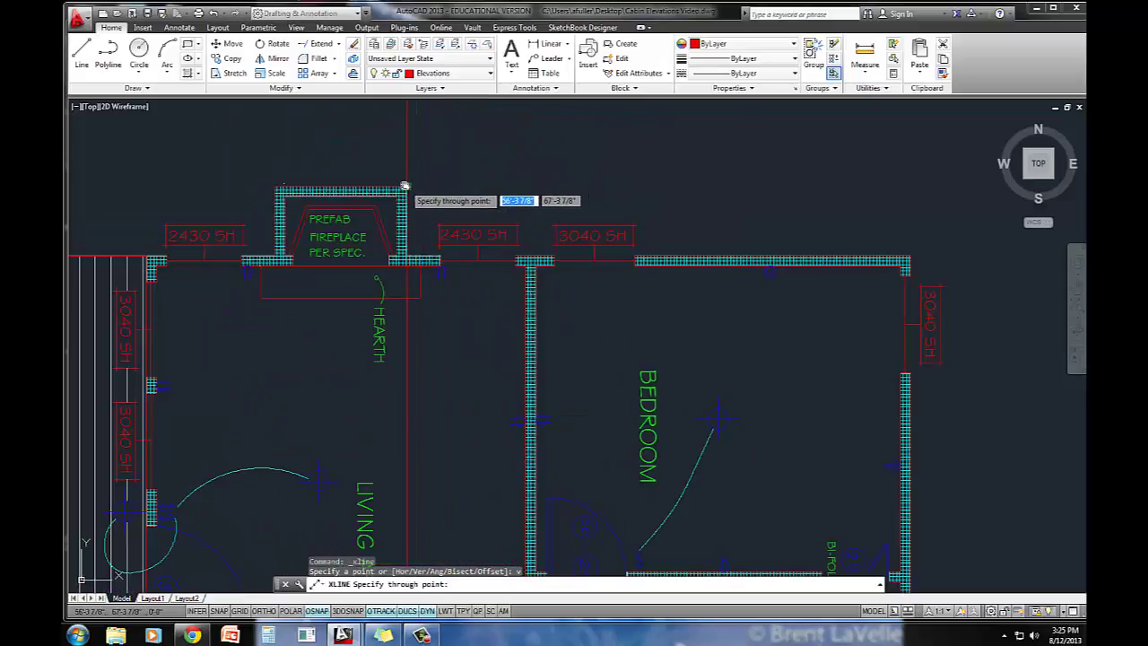
left_click(406, 186)
left_click(270, 189)
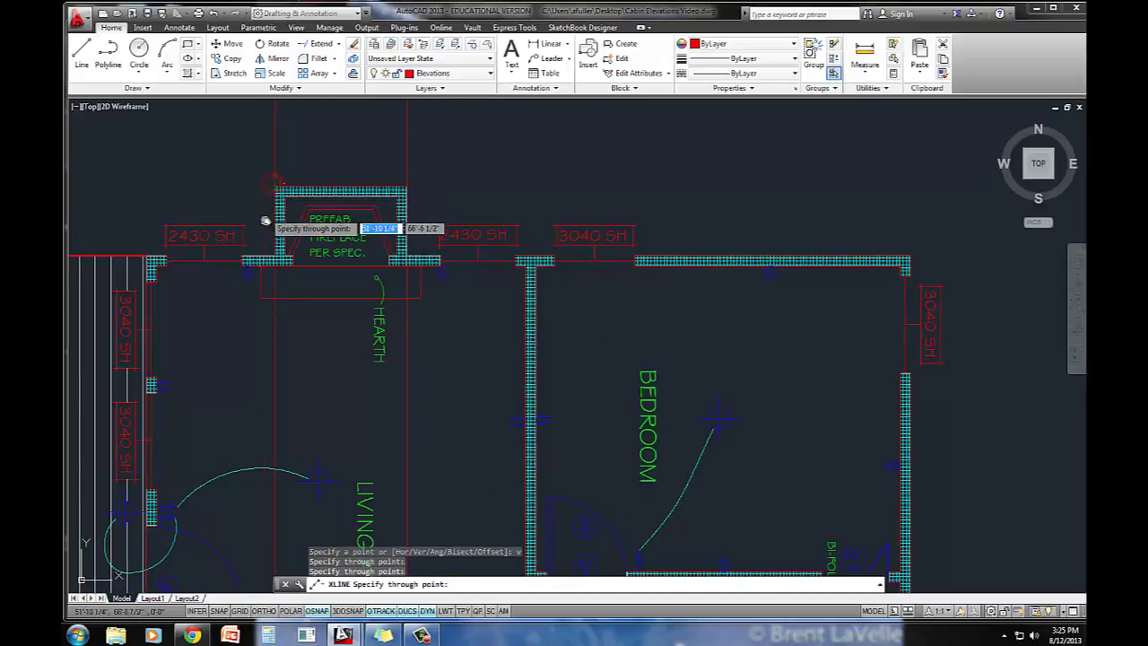
scroll(264, 218, "down", 5)
key("Return")
Step: Draw a horizontal line from the elevation's roof peak to the chimney's left construction line
middle_click_drag(346, 320, 366, 196)
scroll(353, 380, "up", 2)
middle_click_drag(353, 380, 353, 366)
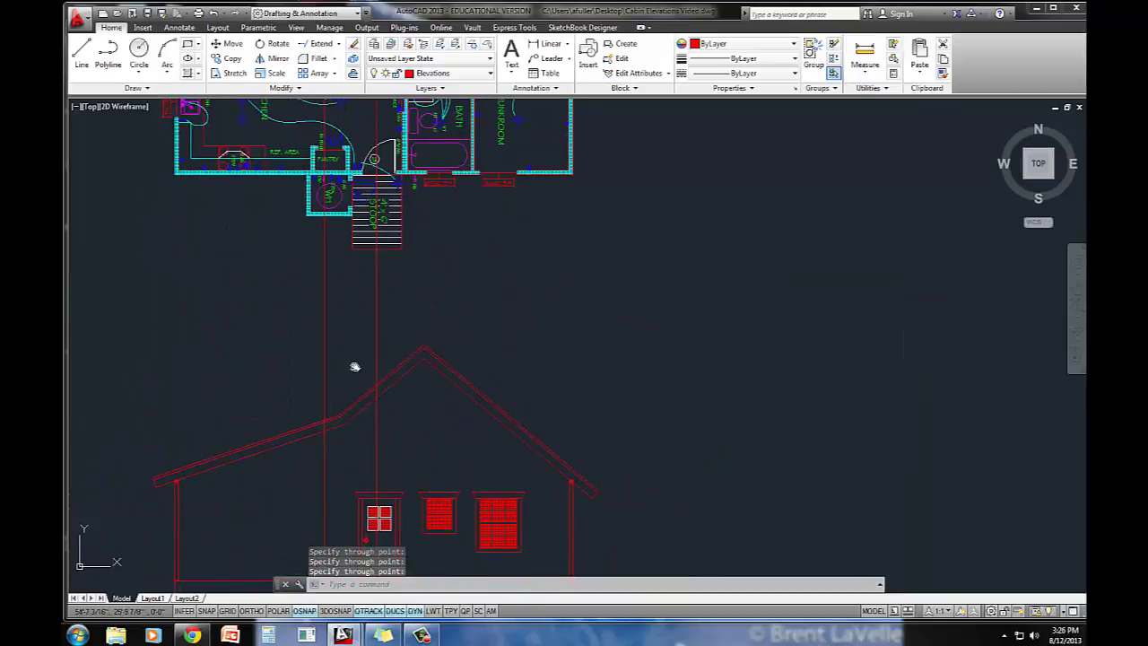
key("Escape")
key("Escape")
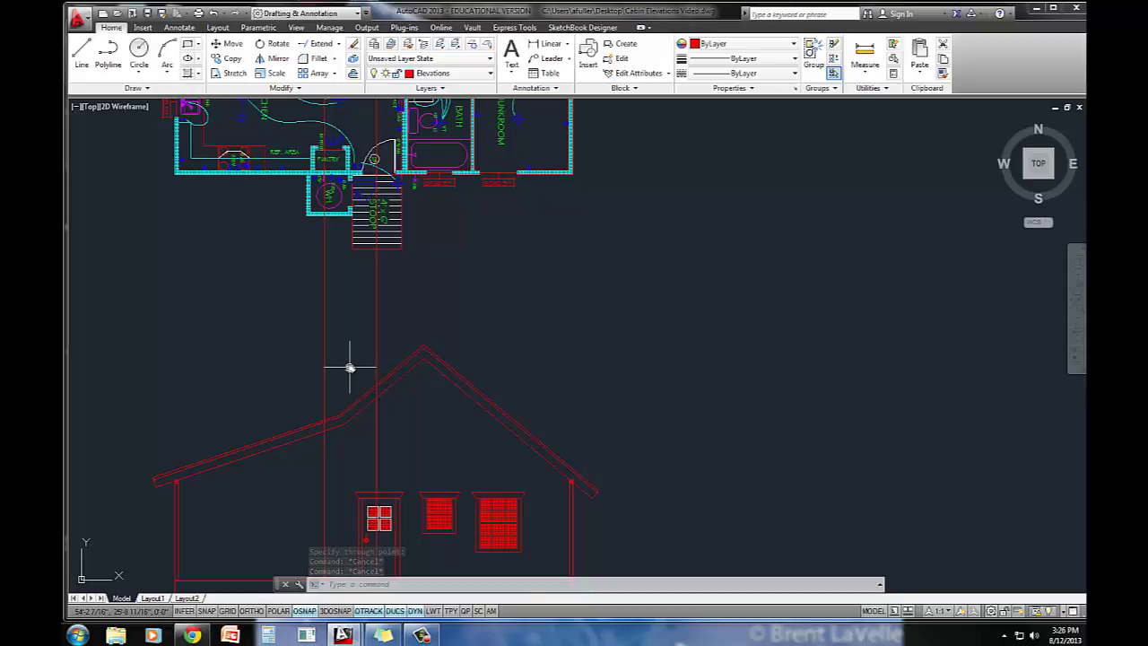
type("l")
key("Return")
scroll(410, 330, "up", 2)
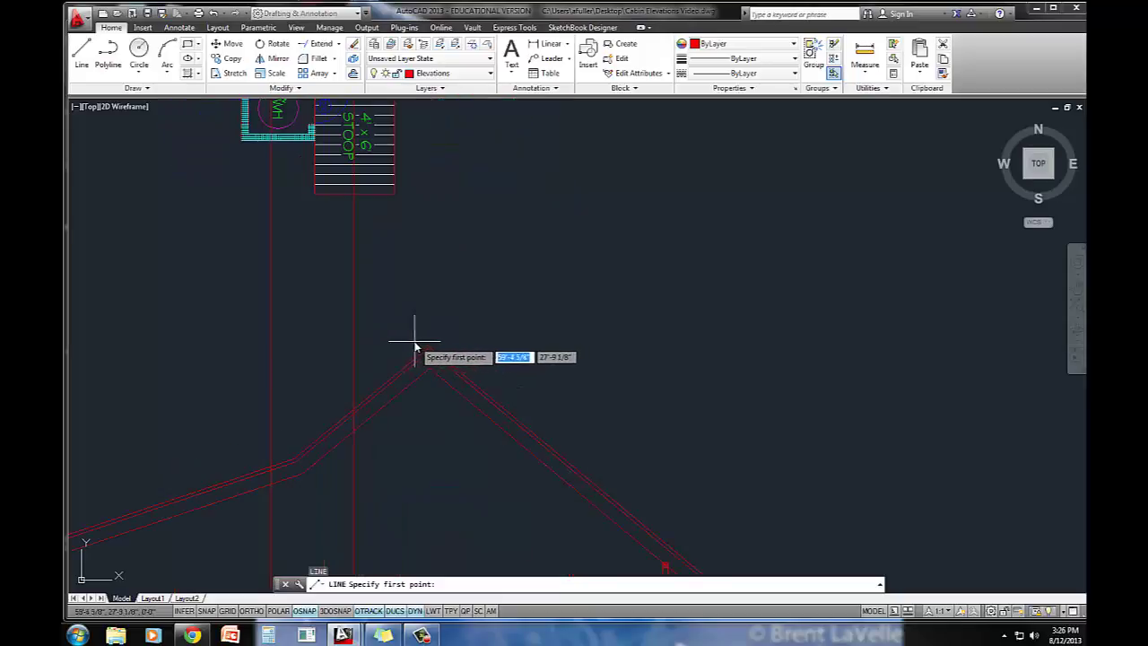
left_click(428, 348)
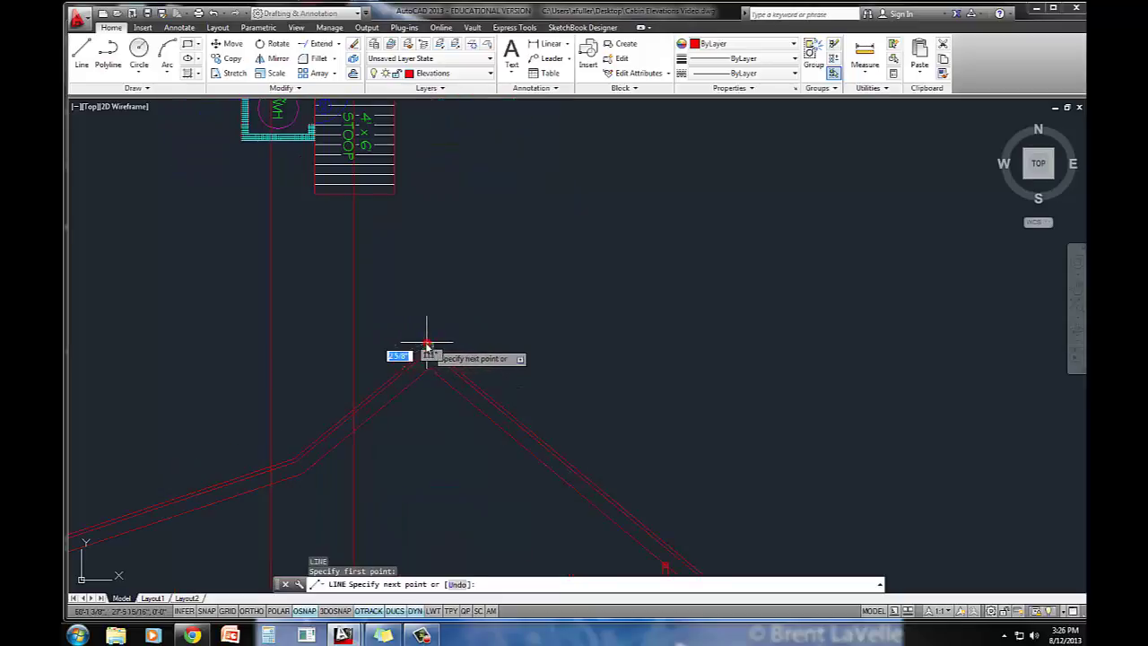
left_click(271, 347)
key("Escape")
key("Escape")
key("Escape")
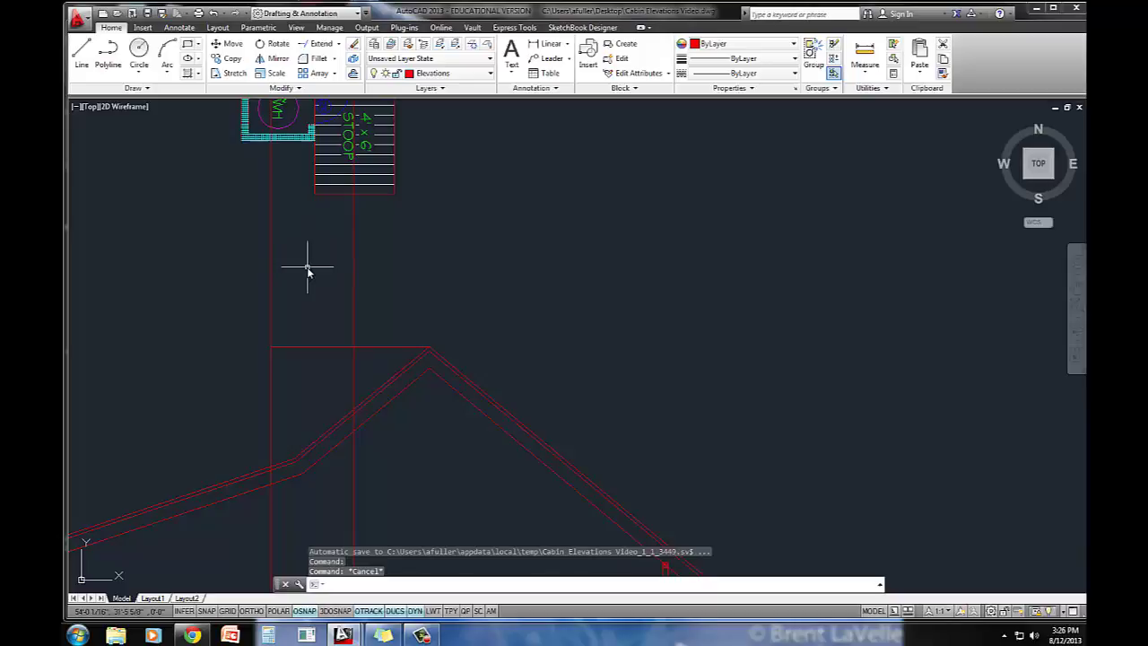
Step: Offset the horizontal line at the roof peak 2' upward for the chimney top
key("Return")
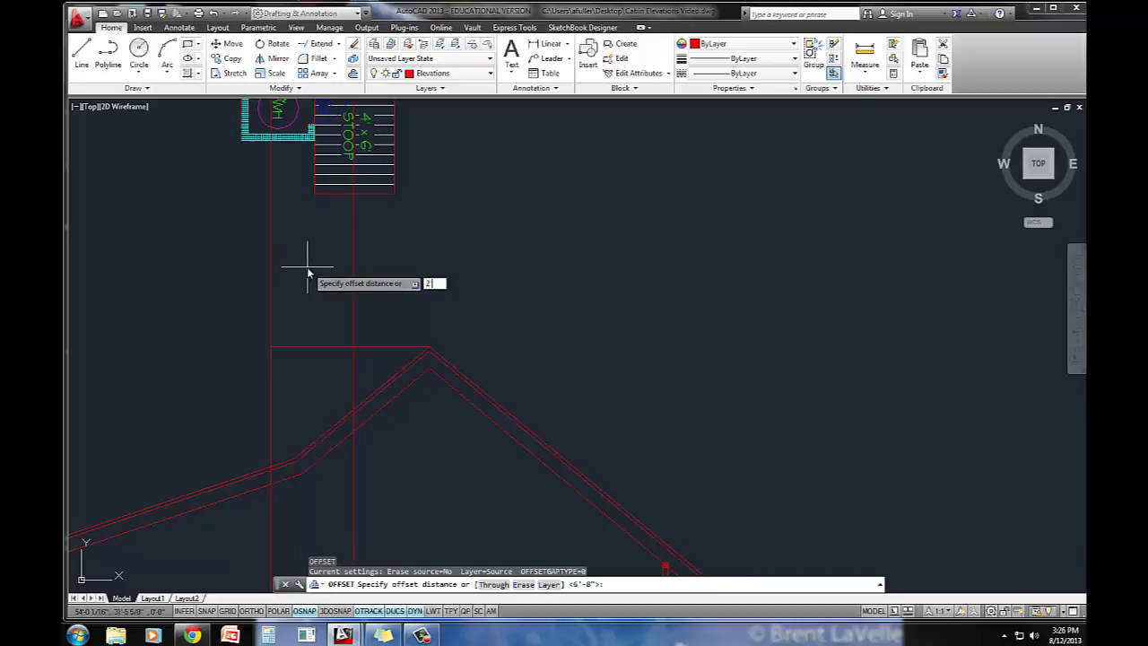
type("2")
key("Return")
left_click(294, 346)
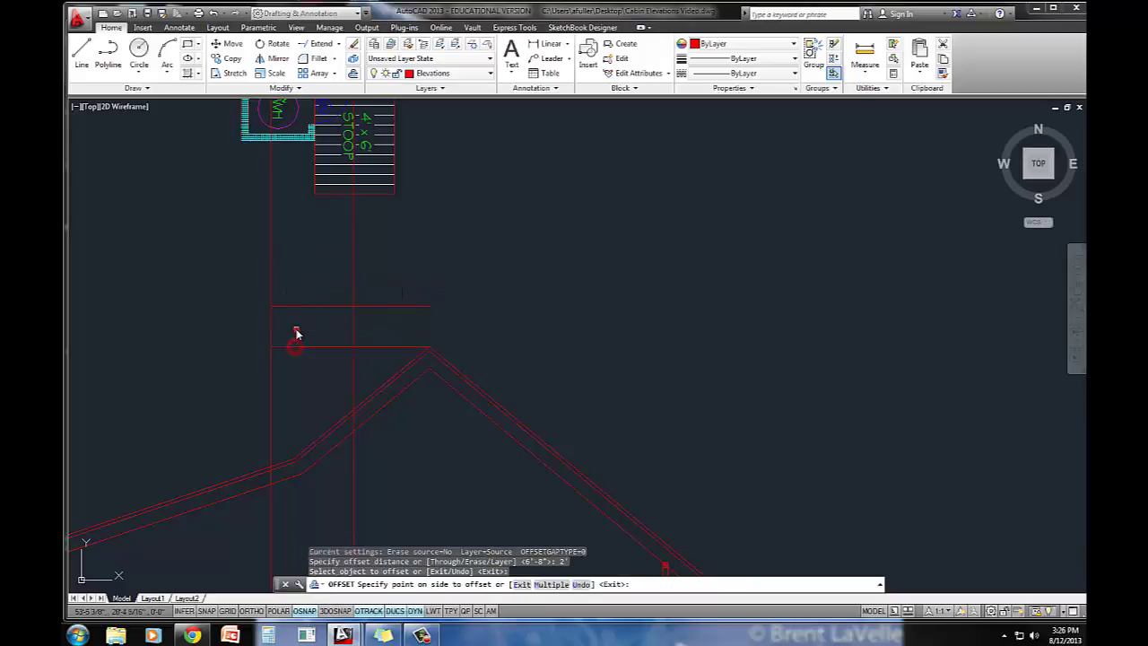
left_click(296, 334)
key("Escape")
key("Escape")
key("Escape")
Step: Erase the original horizontal line at roof peak height
middle_click_drag(313, 329, 320, 326)
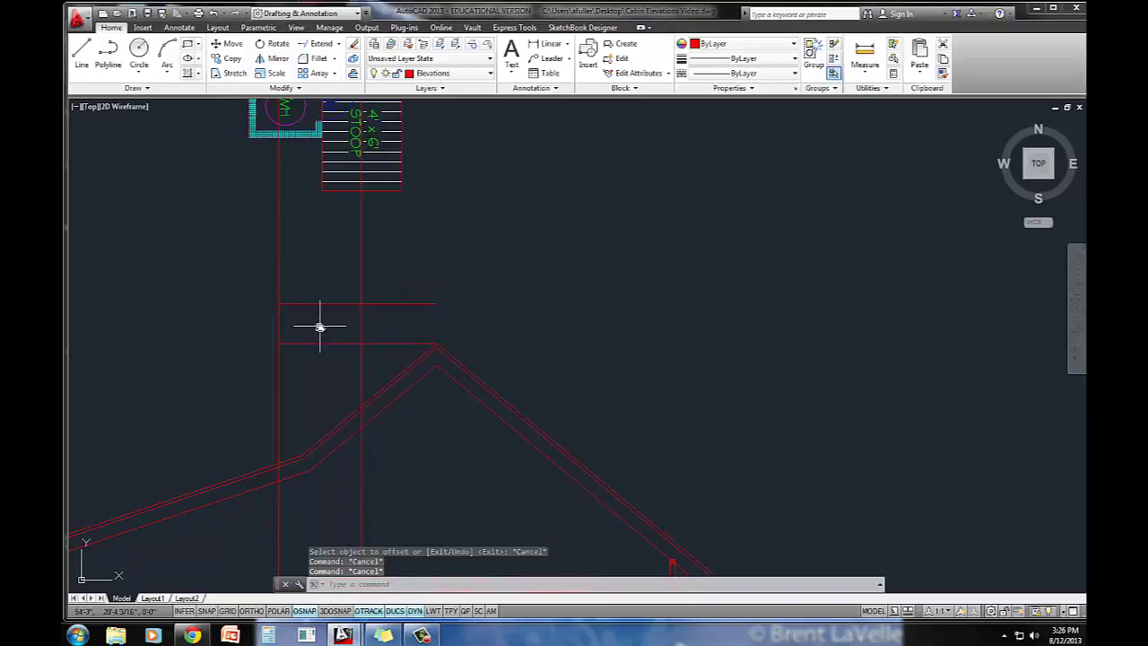
key("Escape")
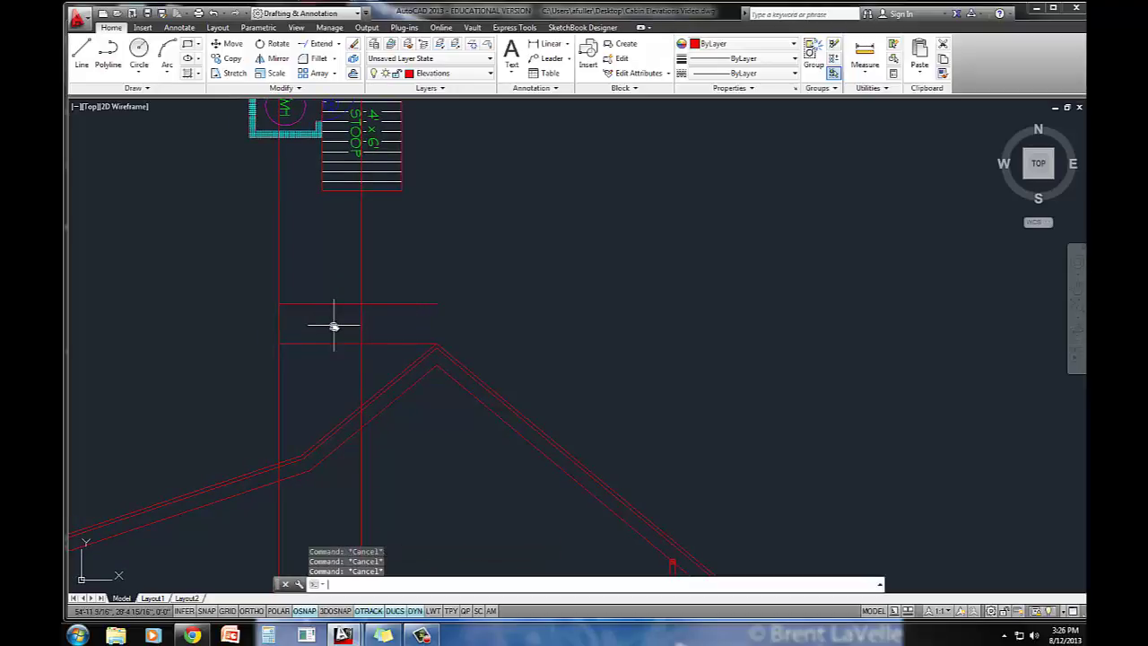
middle_click_drag(334, 326, 338, 320)
left_click_drag(336, 325, 312, 344)
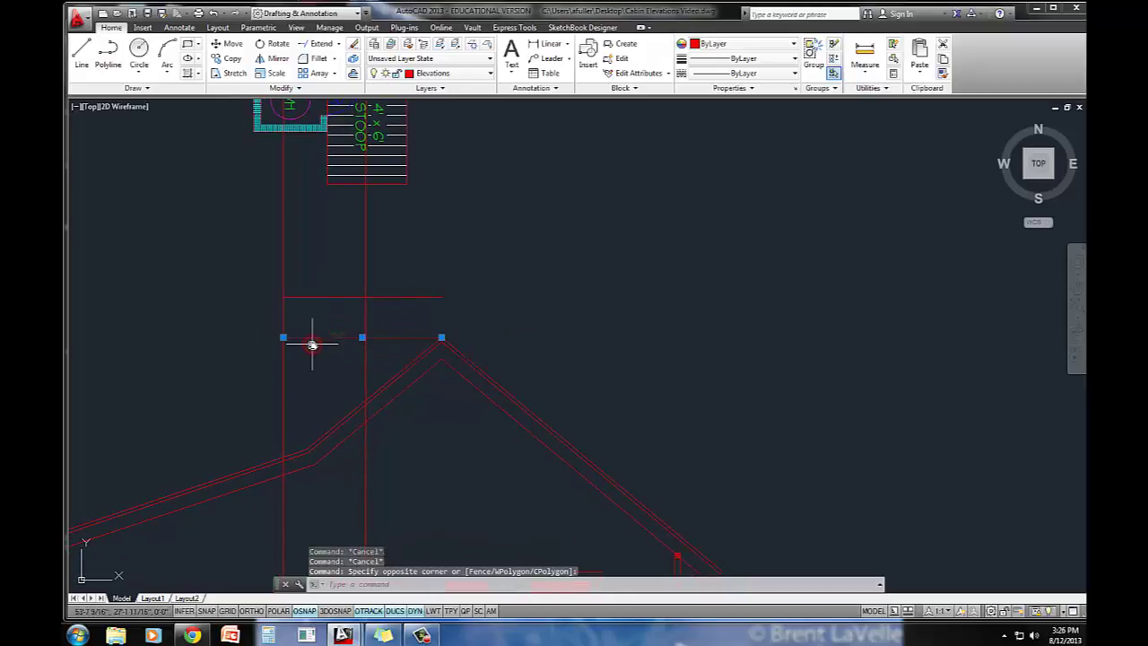
key("Delete")
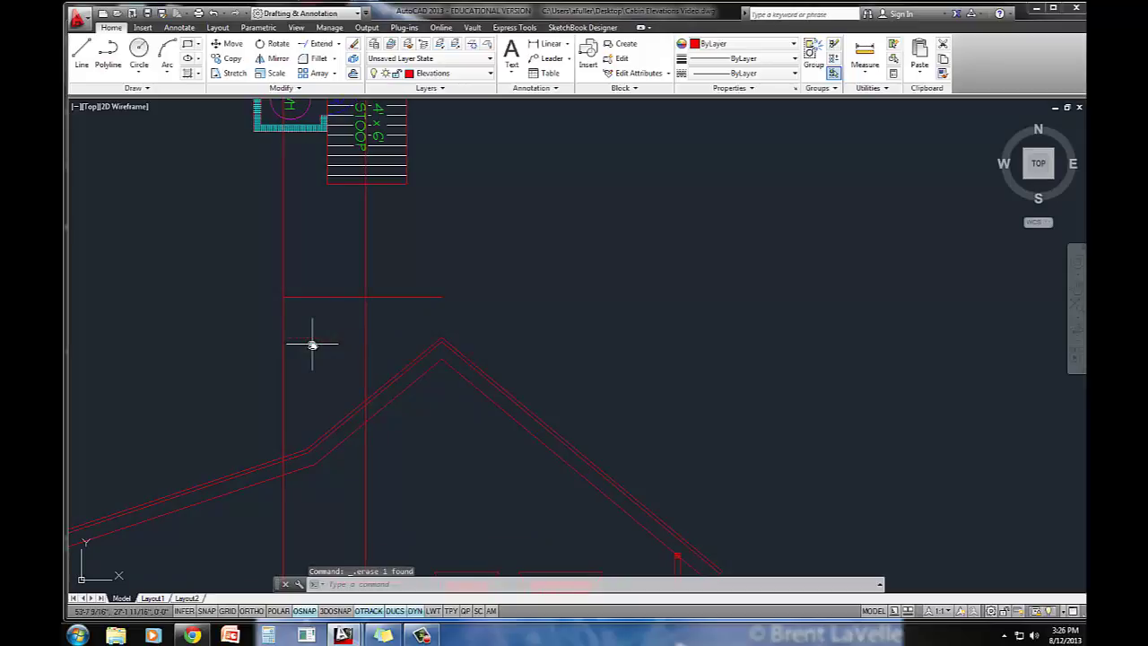
Step: Trim the chimney top line beyond the right construction line, and trim both construction lines above the chimney top
type("tr")
key("Return")
key("Return")
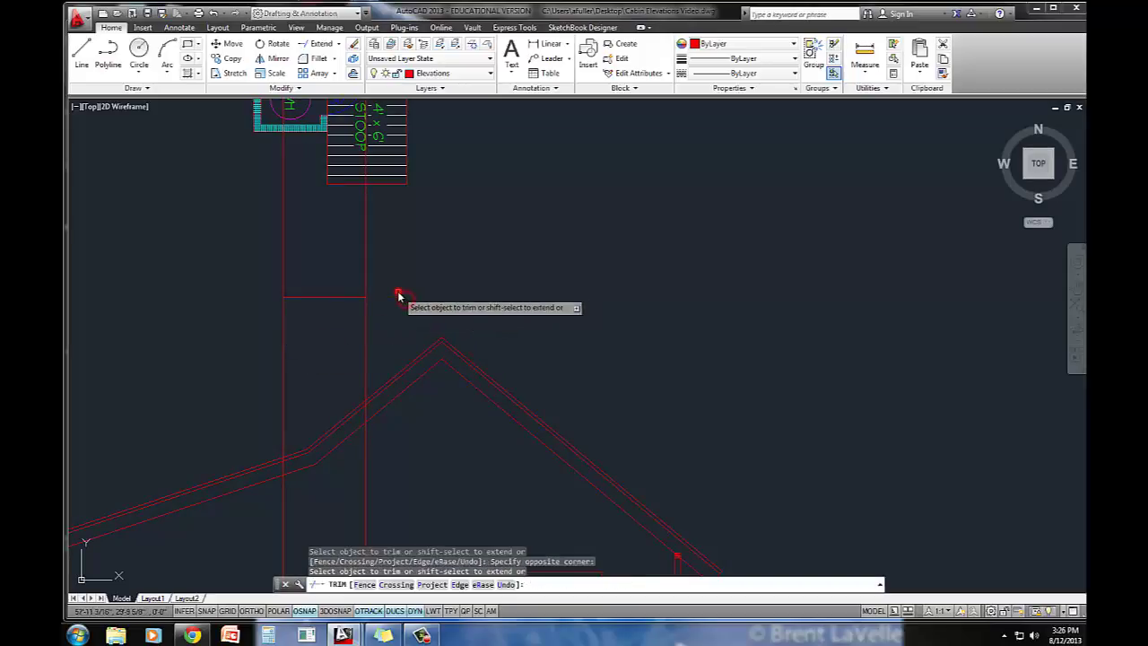
left_click_drag(397, 298, 263, 274)
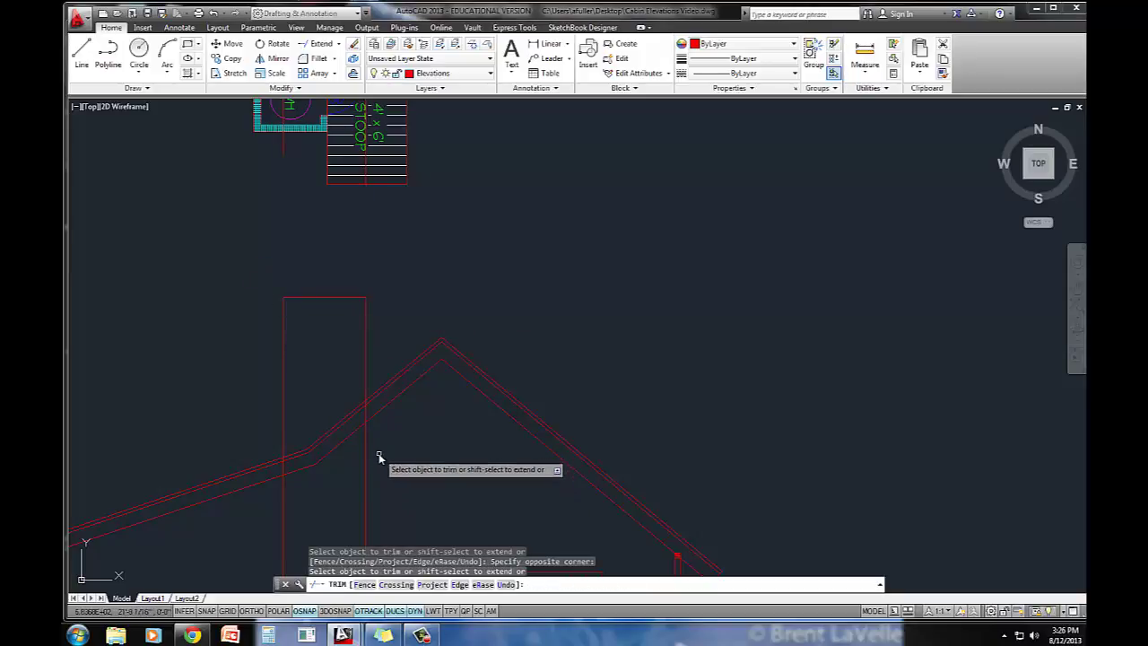
key("Return")
Step: Trim both vertical chimney lines below the roof, using the upper roof lines as cutting edges
key("Return")
left_click(382, 391)
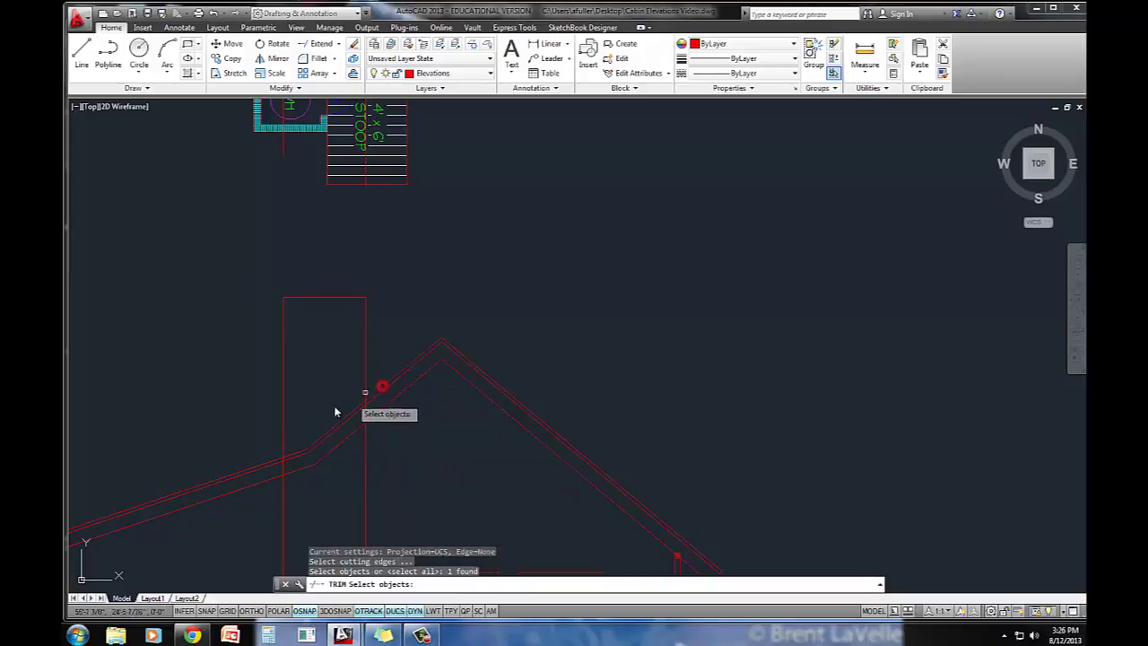
left_click(274, 464)
key("Return")
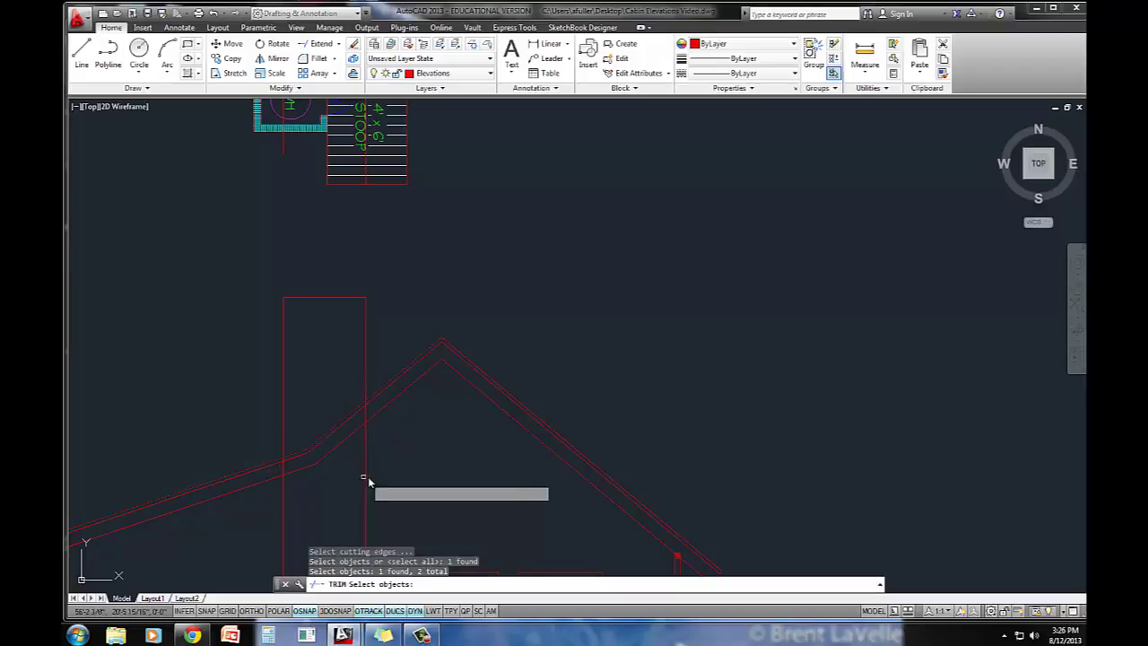
left_click(379, 490)
left_click(348, 473)
left_click(310, 512)
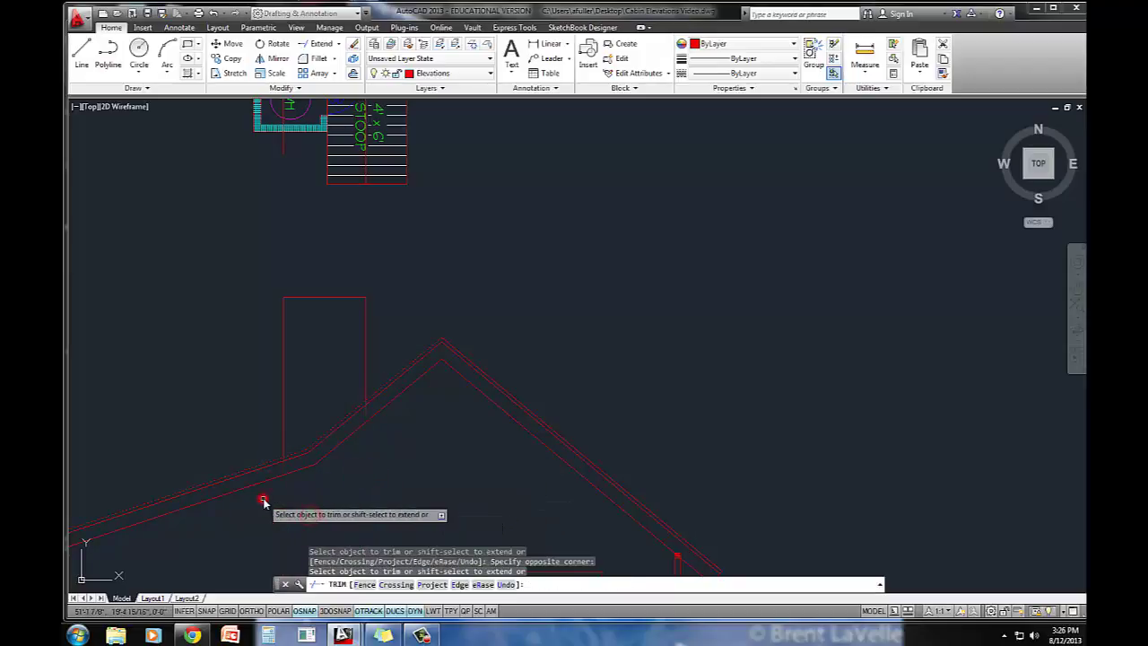
key("Escape")
Step: Open DesignCenter and list the blocks contained in CABIN SYMBOLS.dwg
middle_click_drag(316, 462, 331, 464)
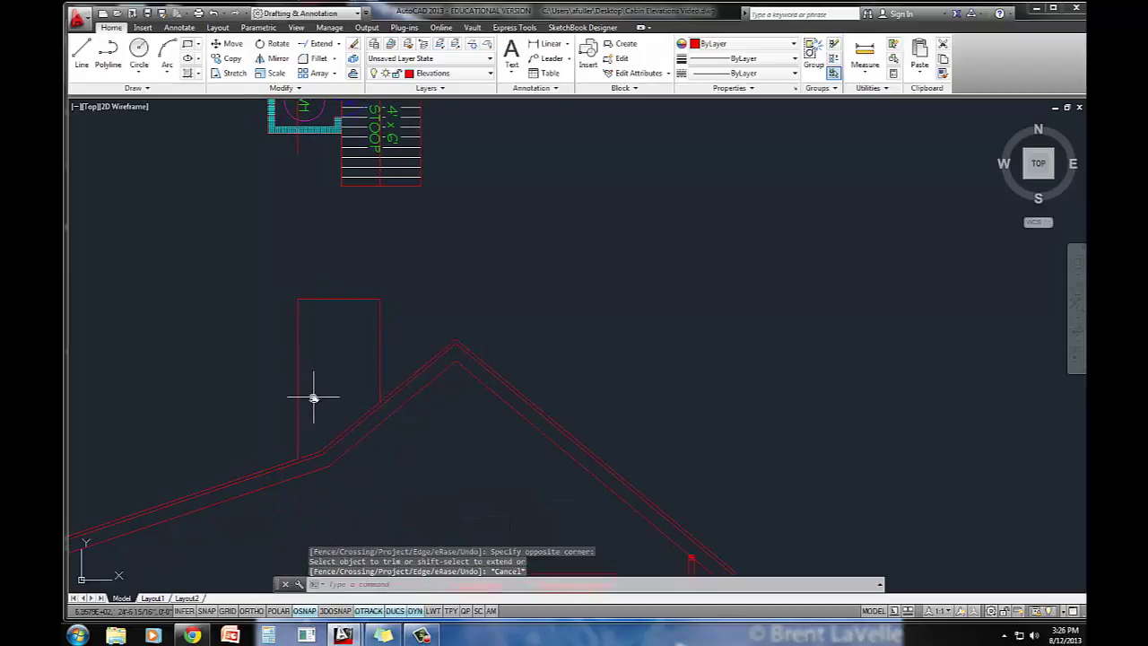
middle_click_drag(313, 397, 326, 394)
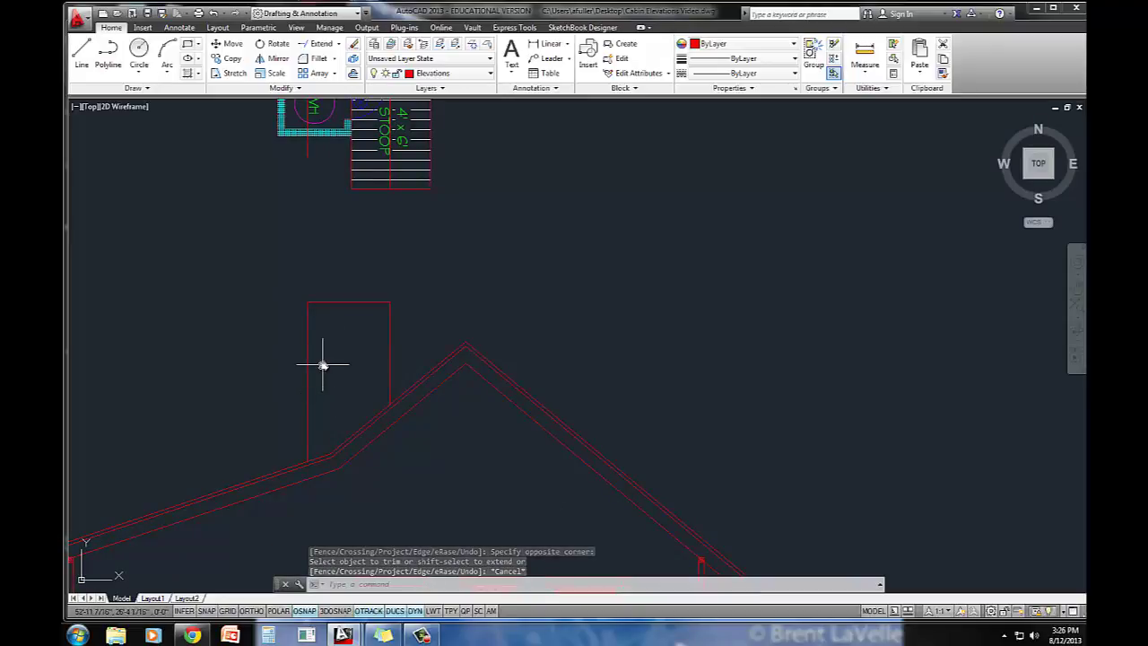
middle_click_drag(321, 339, 326, 341)
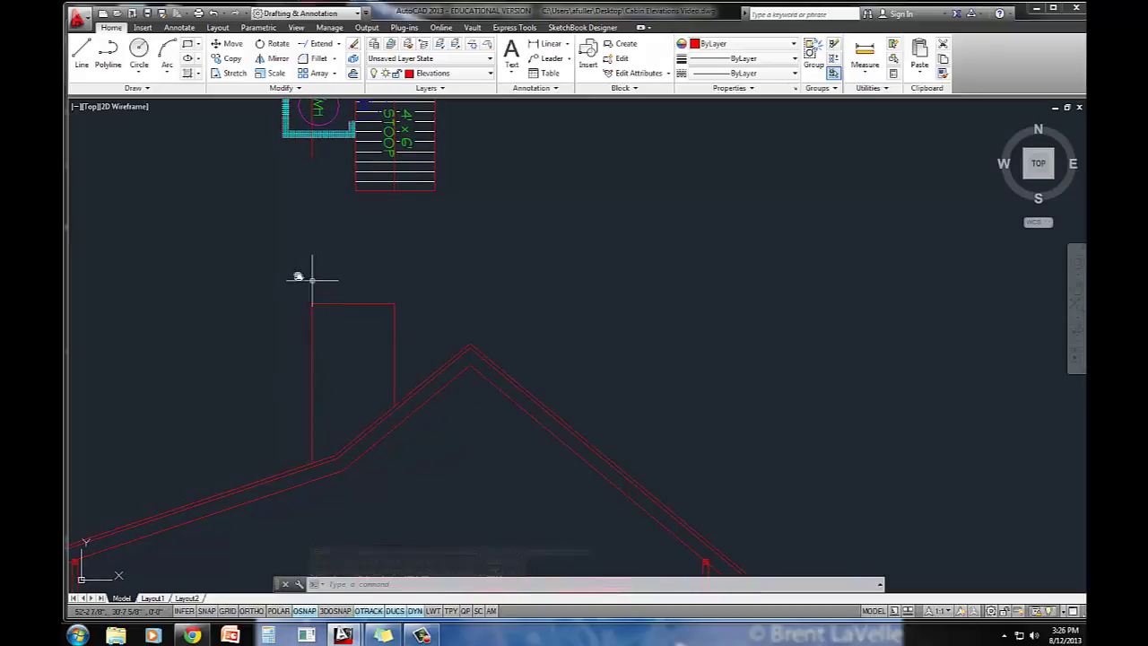
left_click(143, 28)
left_click(814, 57)
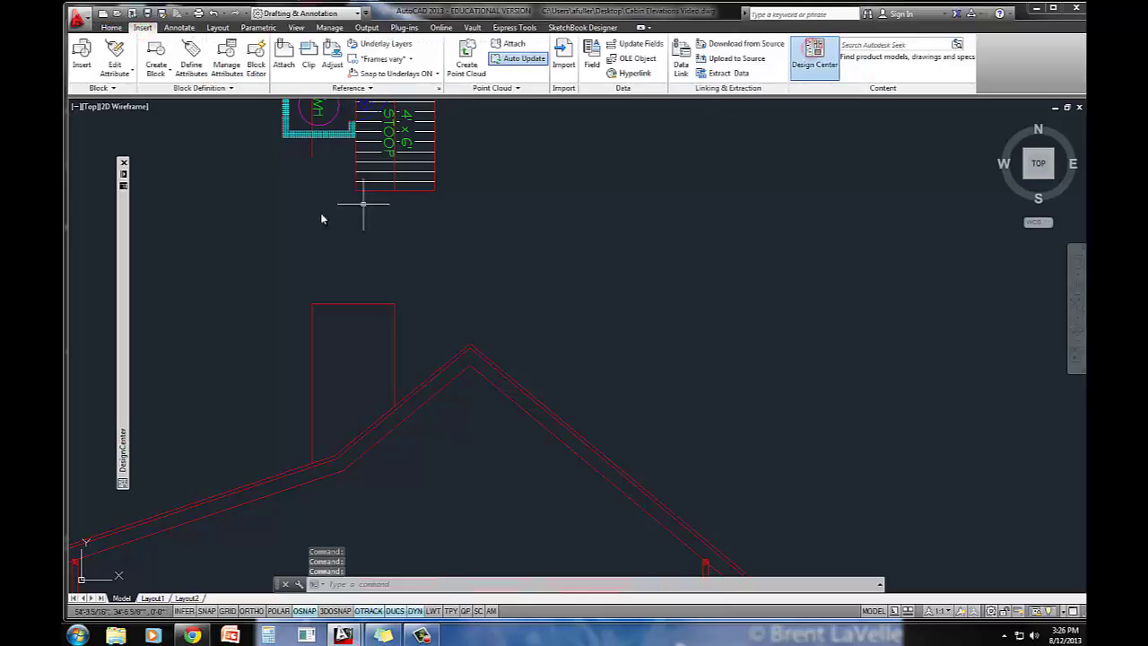
mouse_move(130, 285)
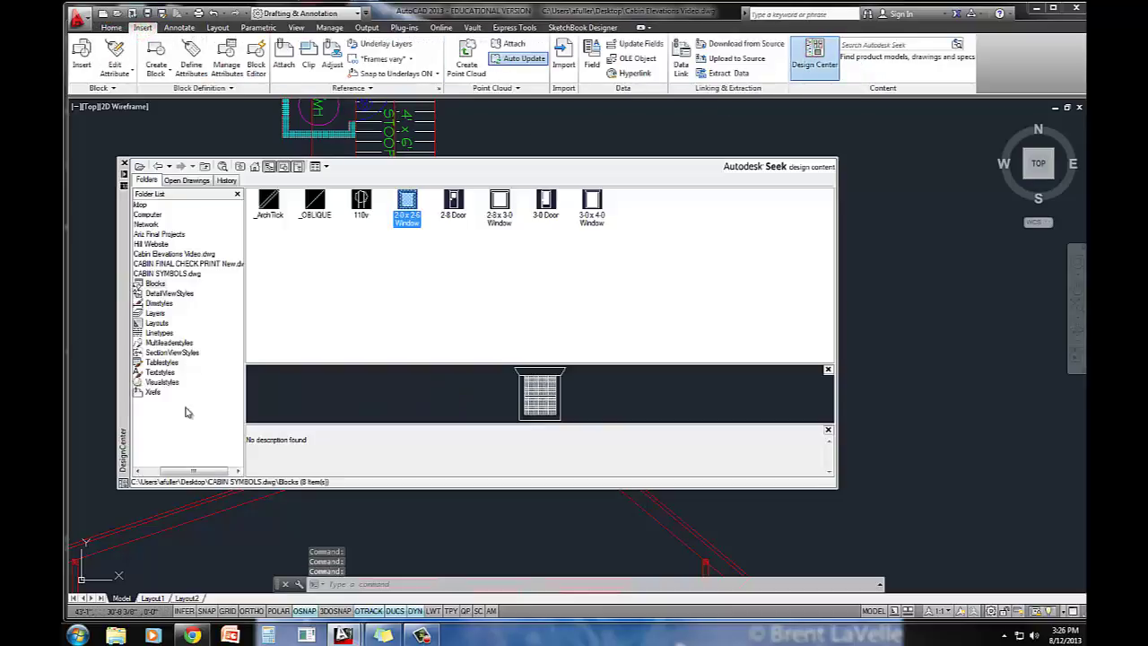
left_click_drag(193, 471, 177, 471)
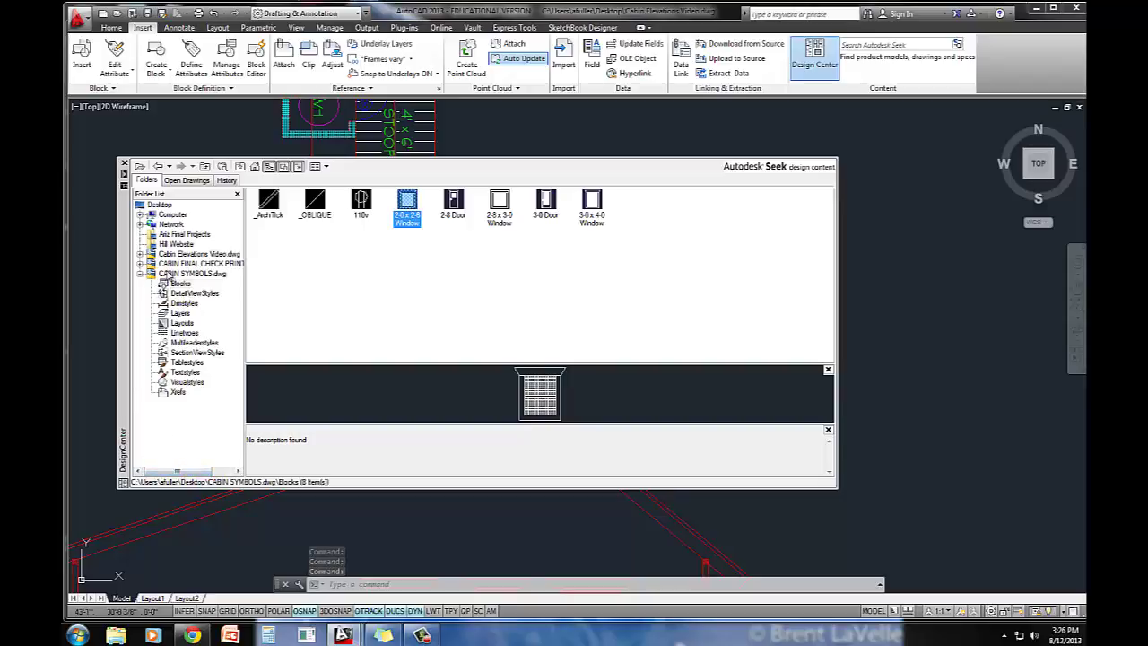
left_click(175, 273)
double_click(268, 206)
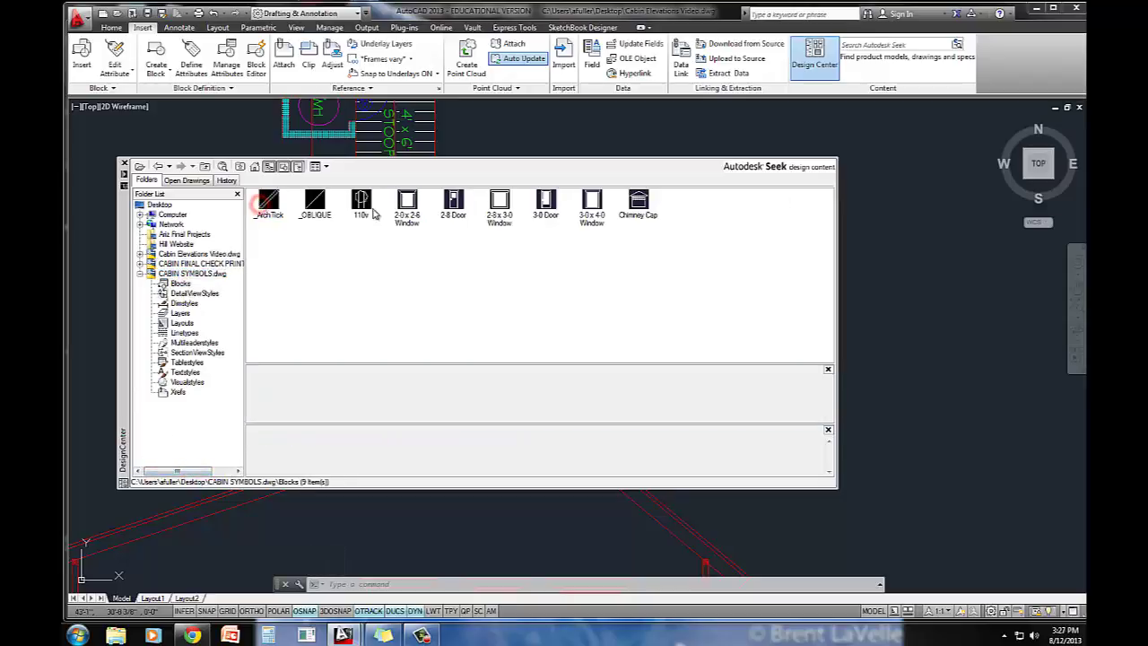
Step: Insert the Chimney Cap block and place it at the midpoint of the chimney's top line
left_click(638, 203)
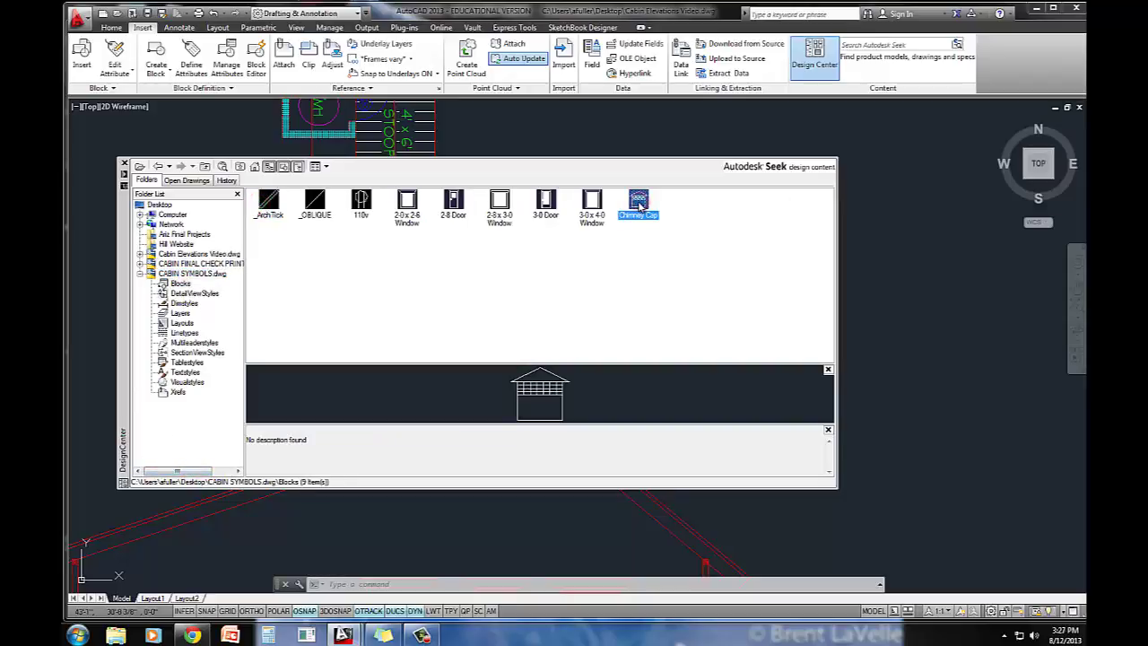
left_click_drag(638, 203, 873, 260)
left_click(878, 251)
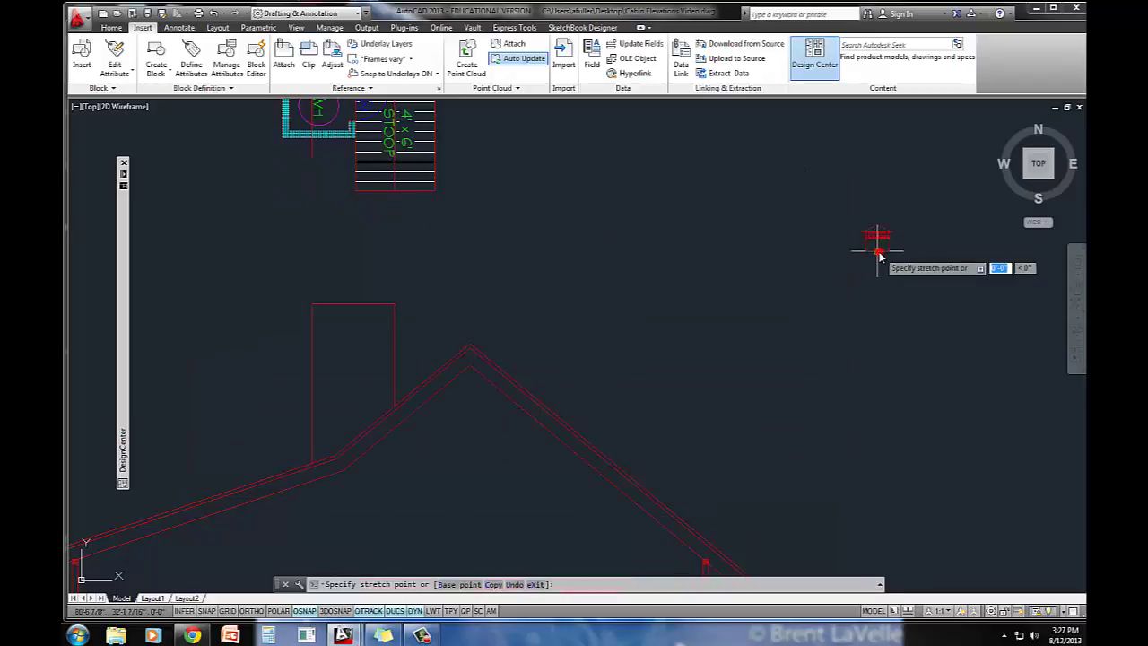
left_click(354, 305)
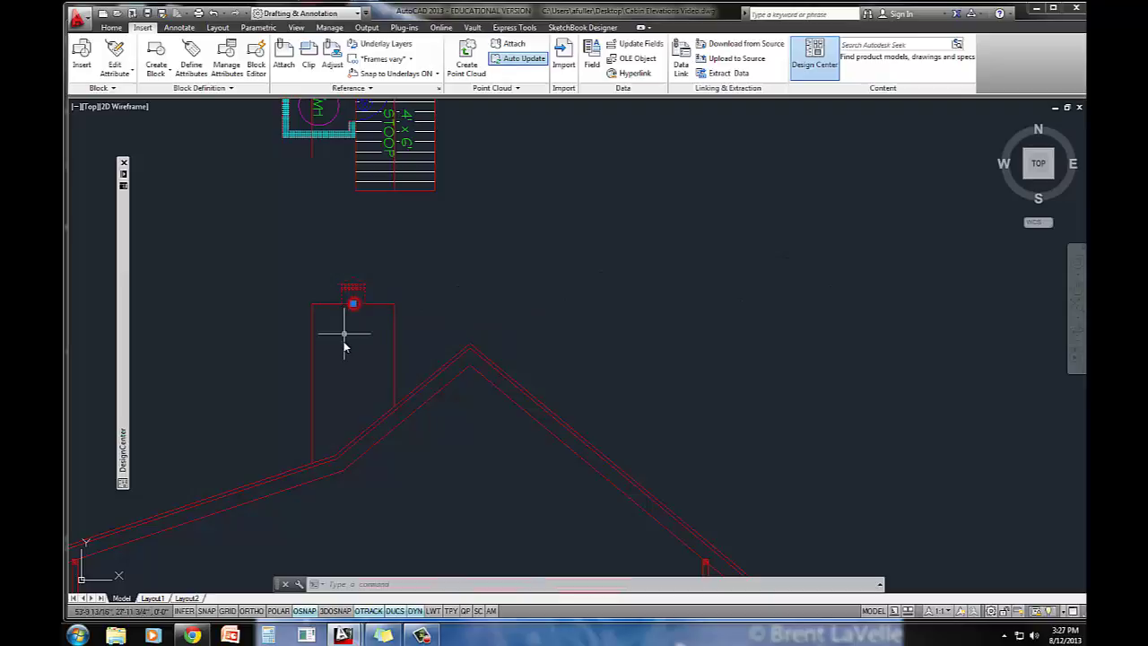
Step: Offset the chimney's top line 6 inches downward to form the lower edge of the top band
middle_click_drag(344, 344, 349, 322)
scroll(350, 322, "up", 3)
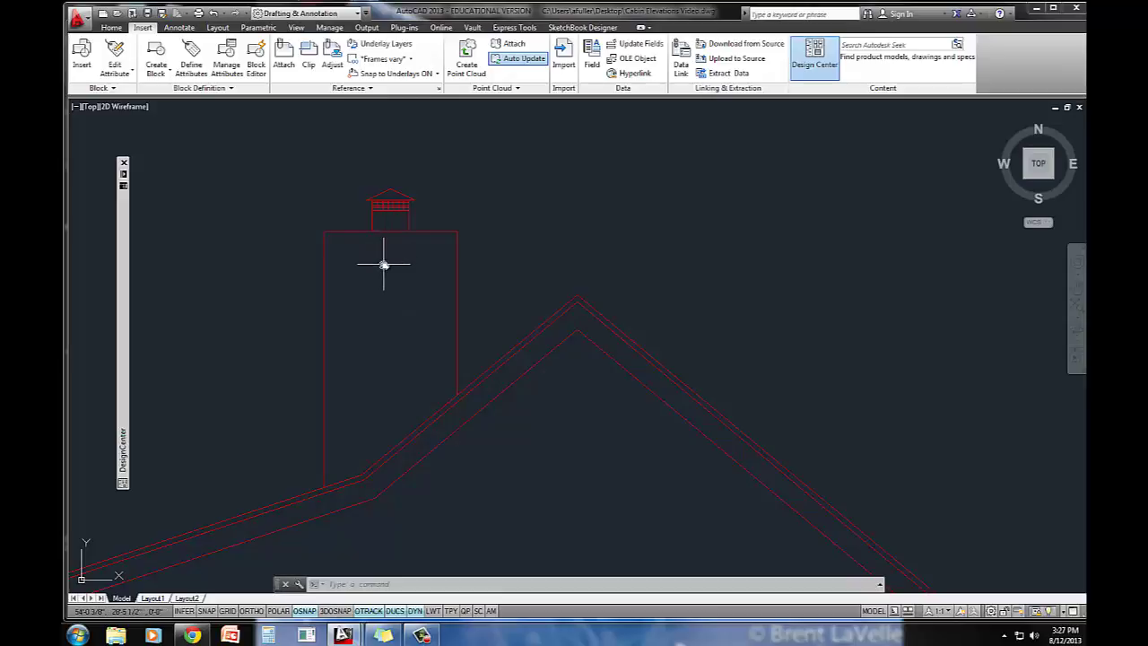
type("o")
key("Return")
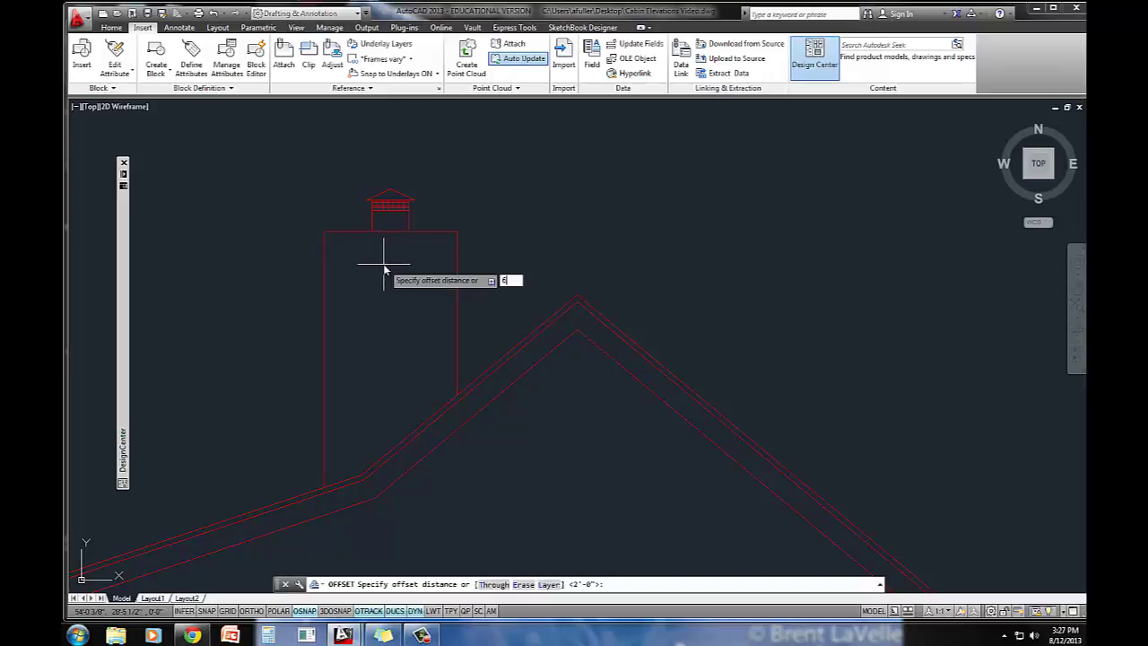
key("Return")
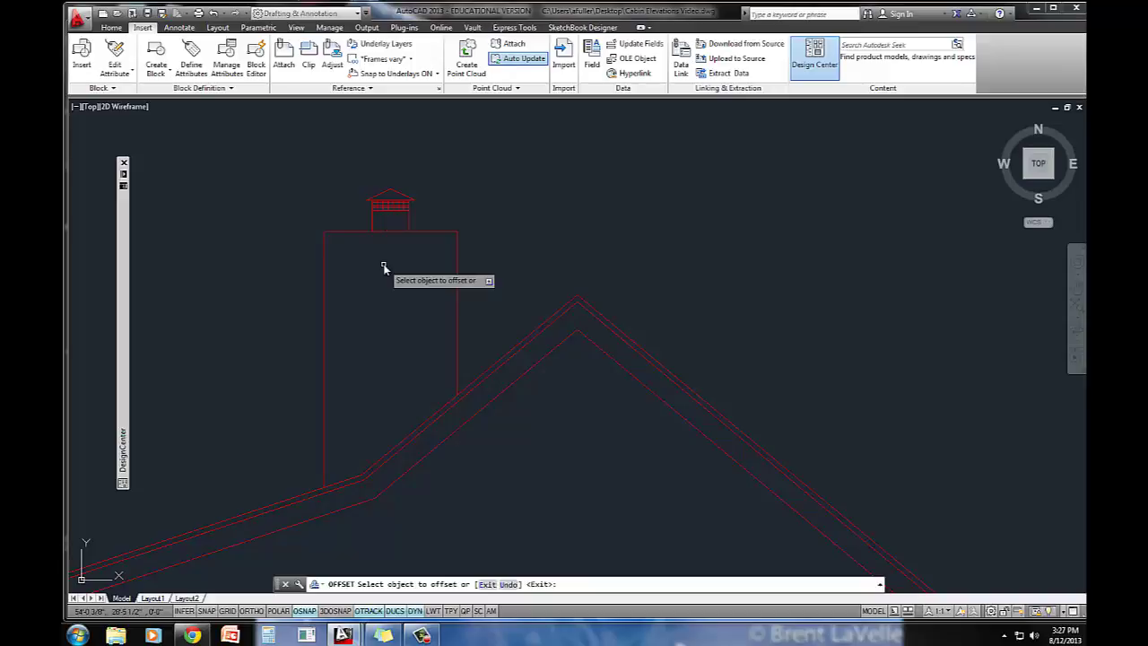
left_click(425, 233)
left_click(415, 259)
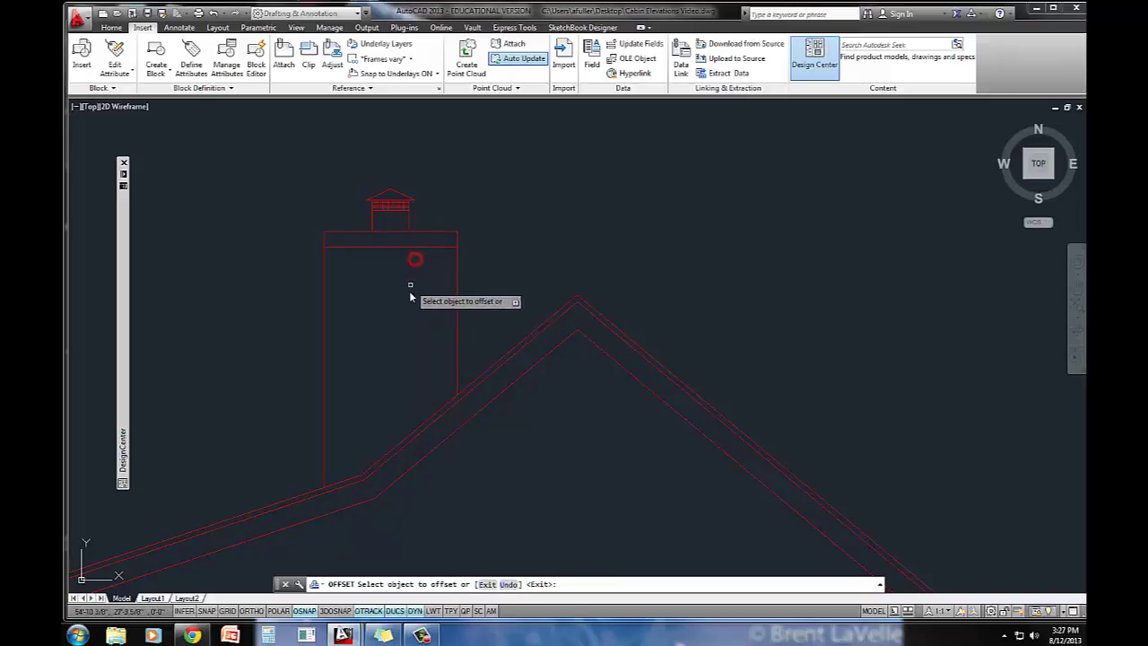
key("Return")
Step: Offset both vertical chimney sides 4 inches inward to create the corner trim lines
middle_click_drag(392, 317, 392, 310)
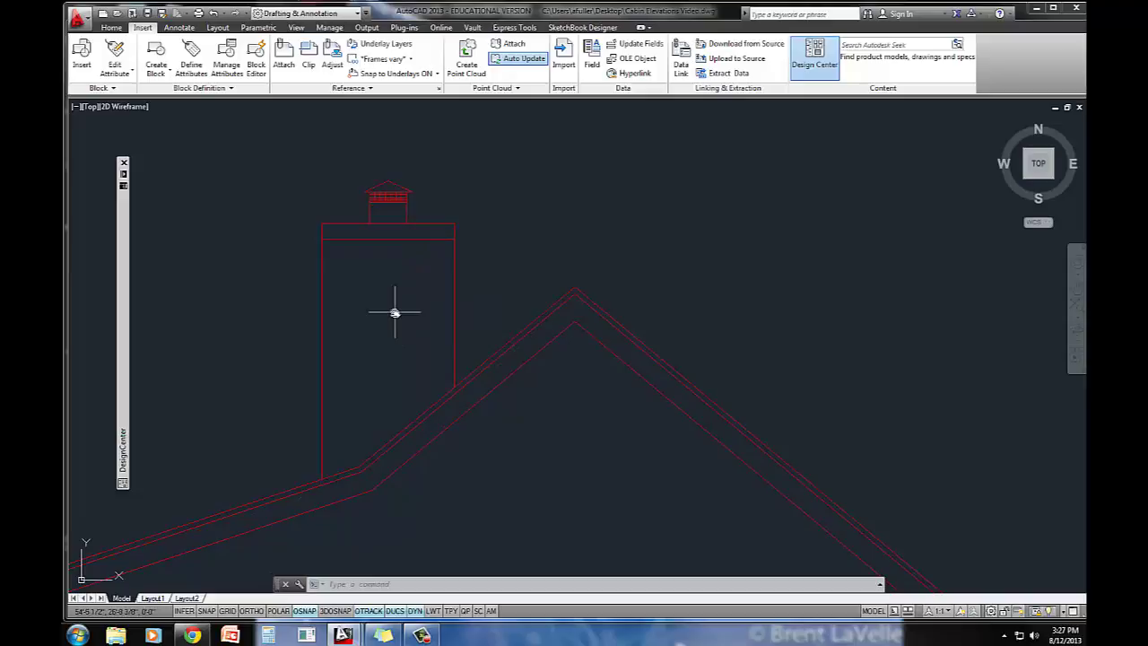
key("Return")
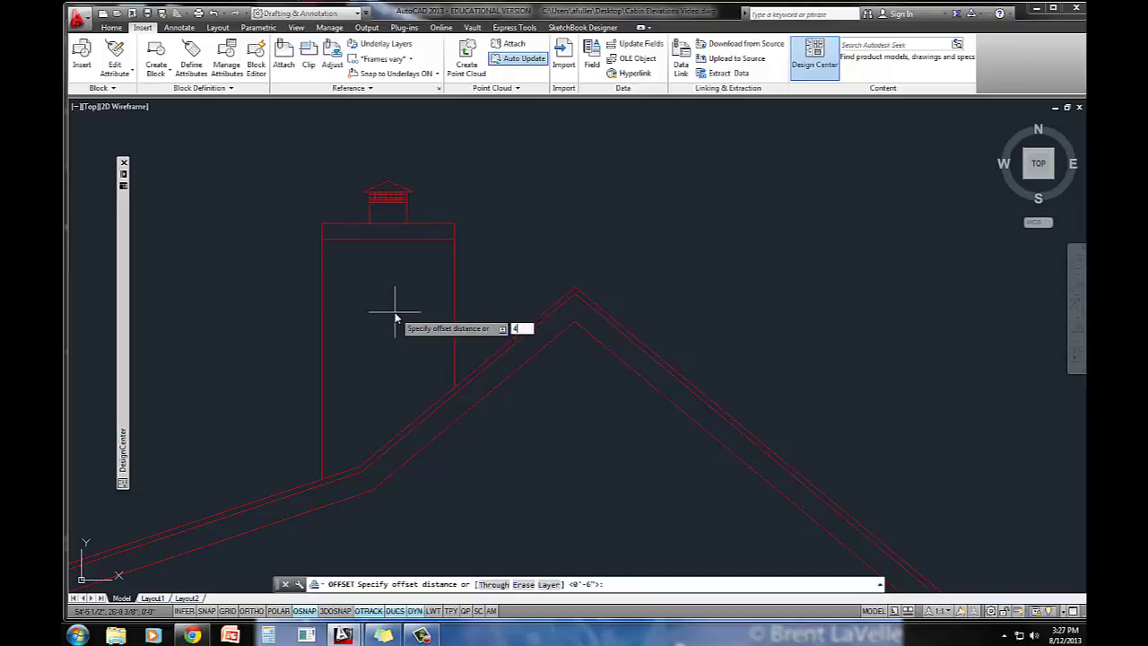
type("4")
key("Return")
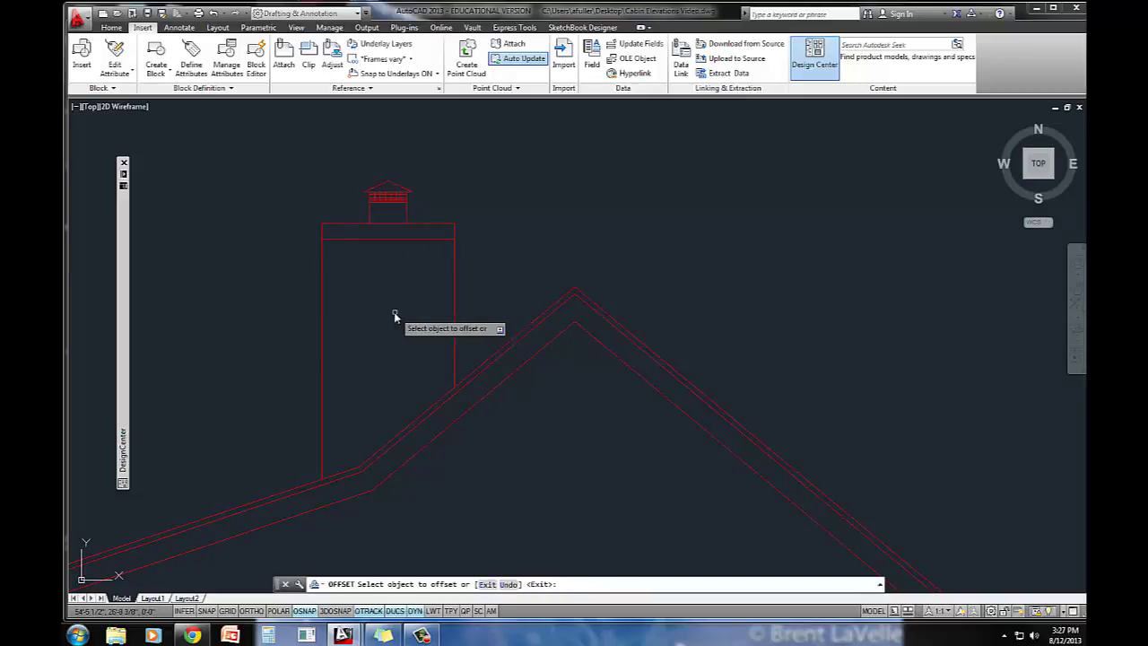
left_click(322, 319)
left_click(338, 323)
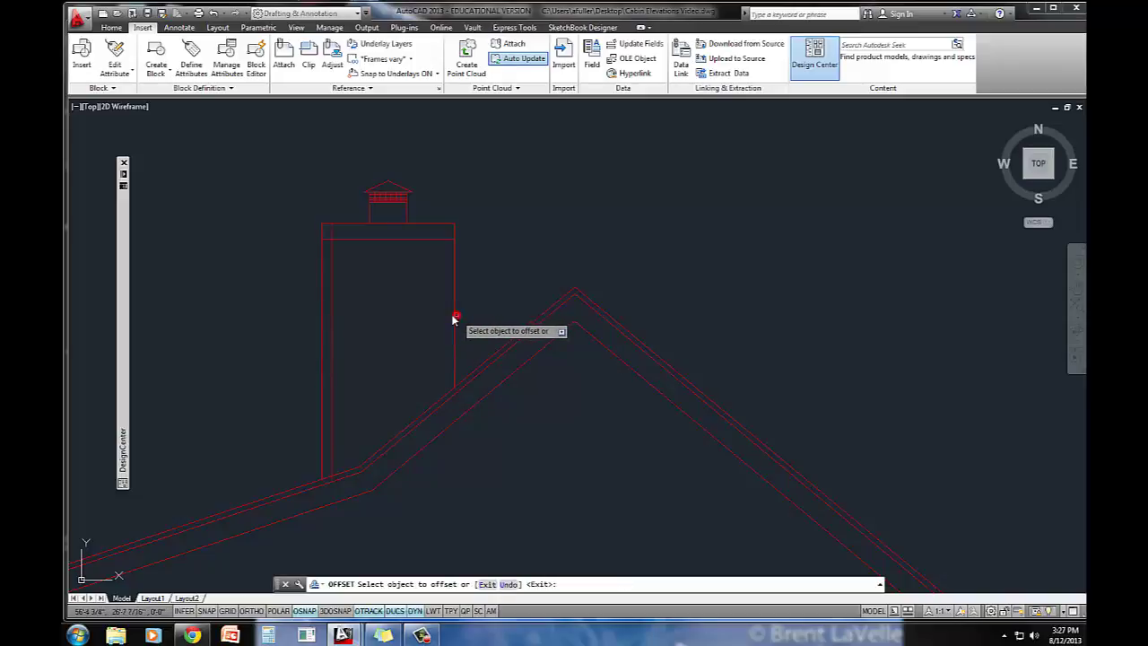
left_click(453, 319)
left_click(434, 318)
key("Return")
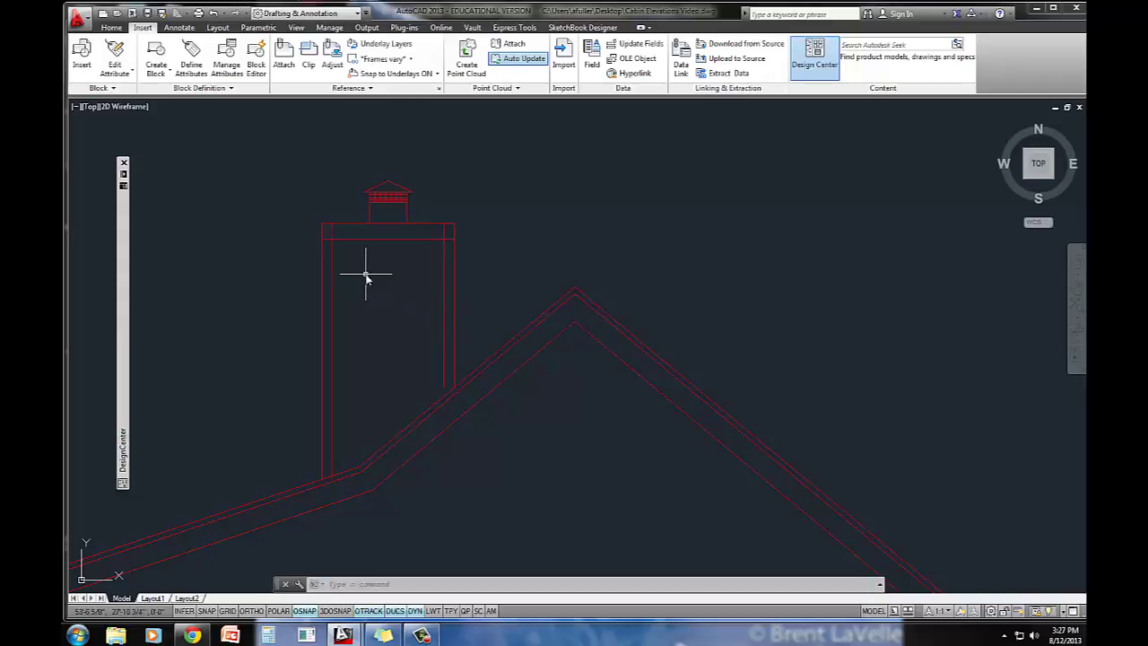
Step: Trim the two inner vertical trim lines where they cross the band at the top of the chimney
type("tr")
key("Return")
left_click(332, 232)
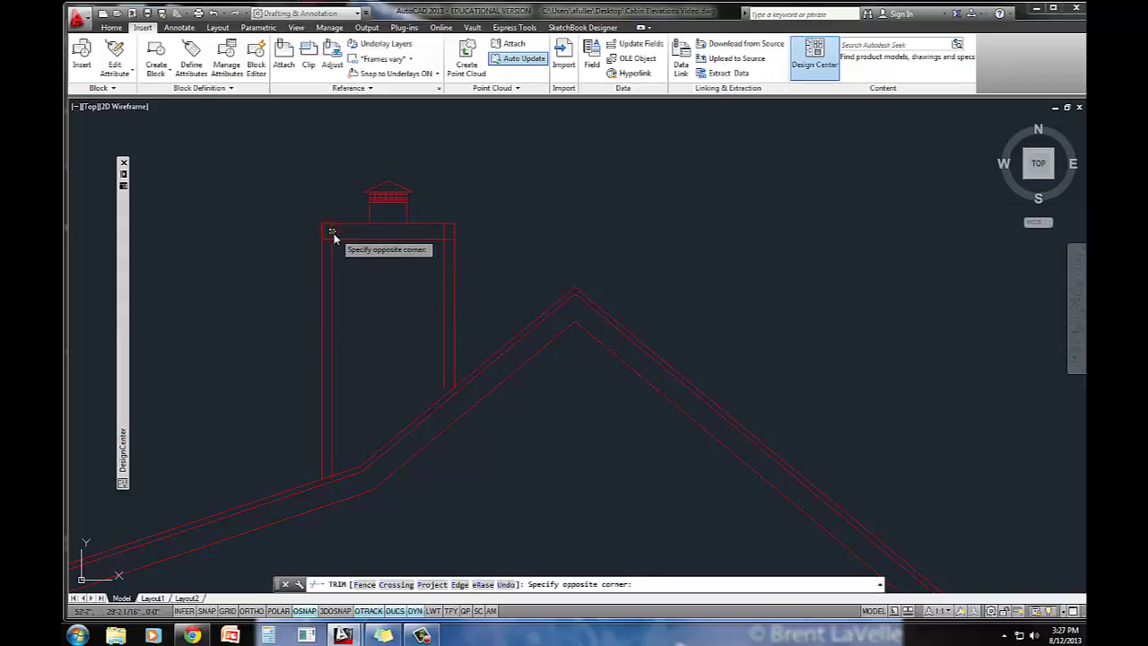
key("Return")
left_click(442, 238)
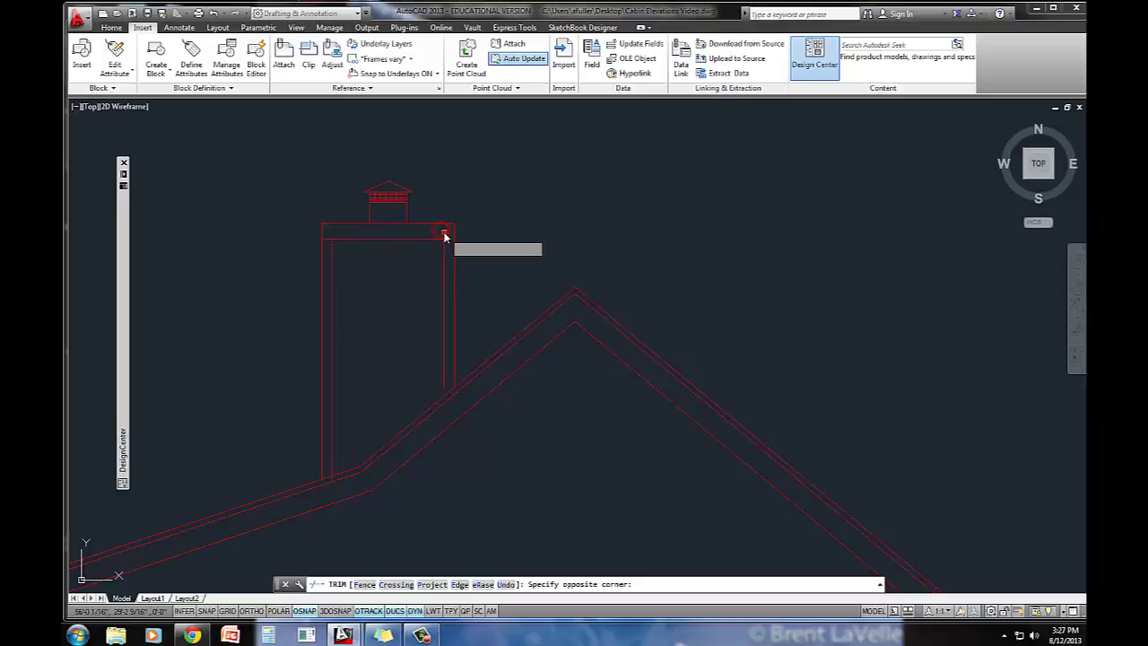
key("Return")
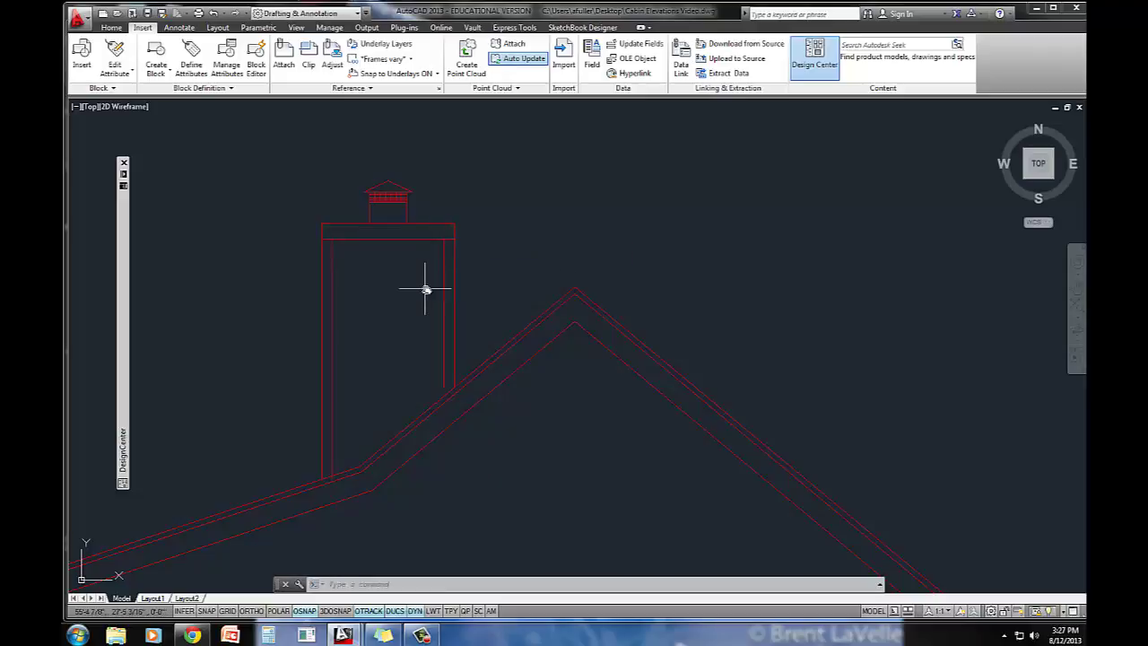
Step: Extend the chimney's right inner trim line down to the upper roof line
type("ex")
key("Return")
key("Return")
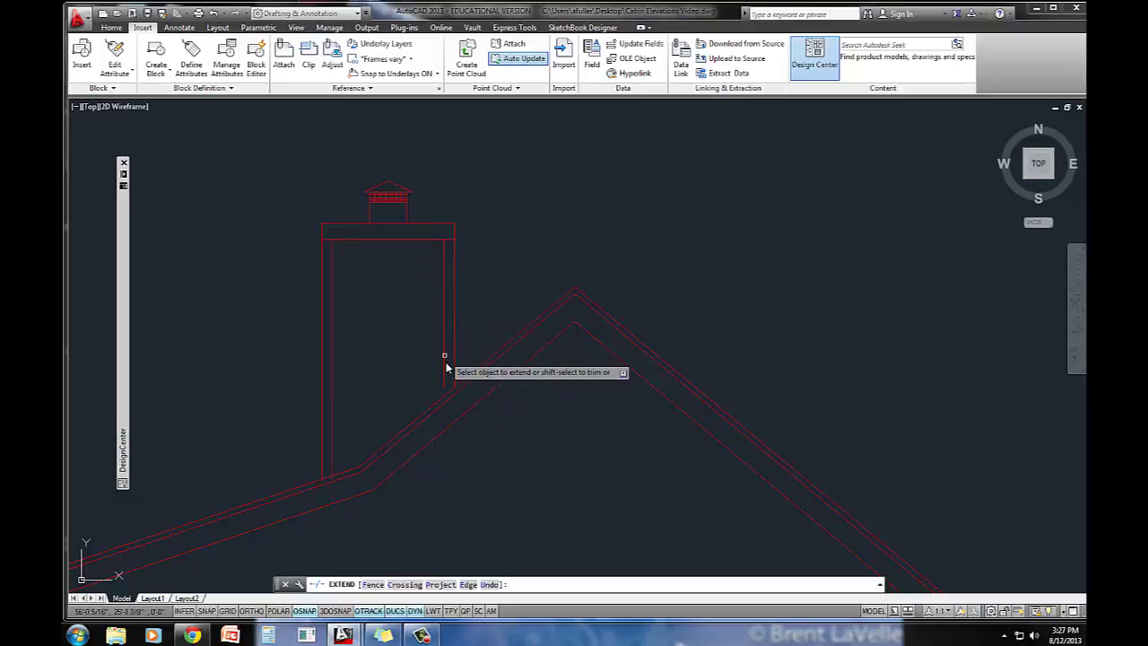
left_click(439, 390)
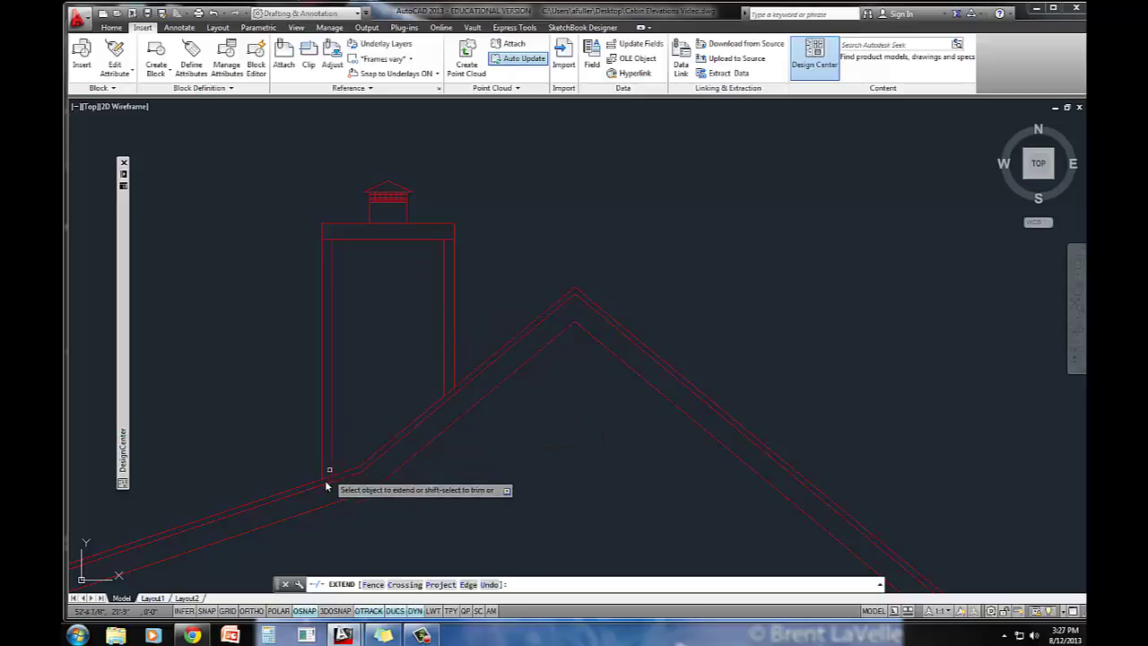
type("b")
key("Escape")
Step: Trim the piece of the chimney's left inner trim line that runs below the upper roof line
scroll(330, 484, "up", 4)
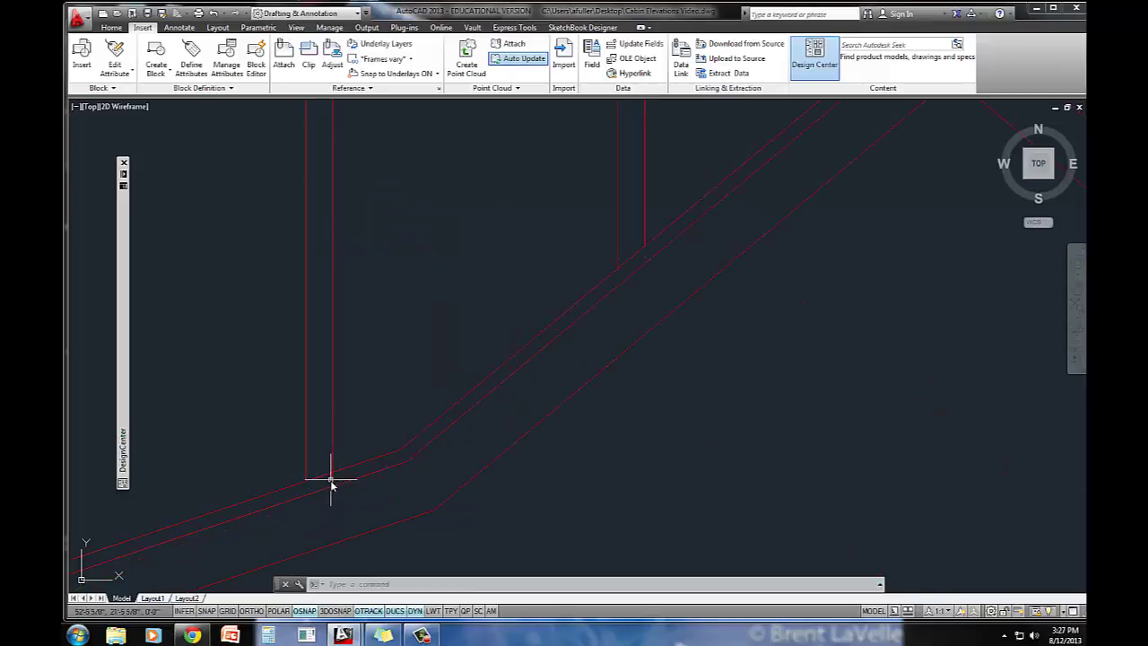
type("tr")
key("Return")
key("Return")
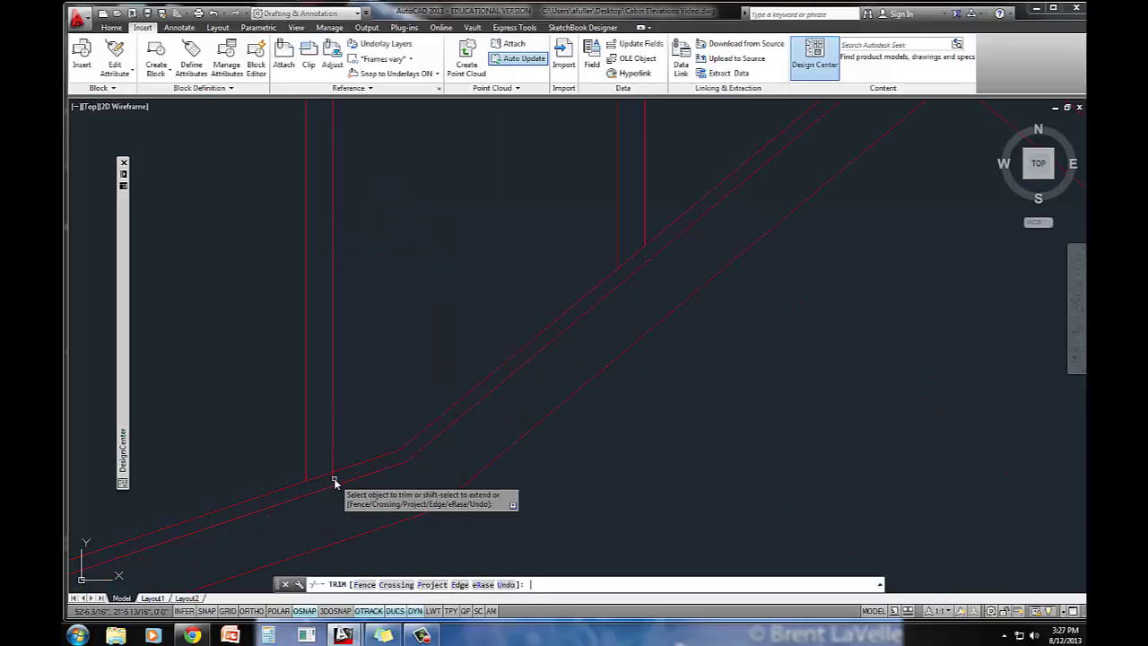
left_click(330, 481)
key("Escape")
scroll(385, 336, "down", 4)
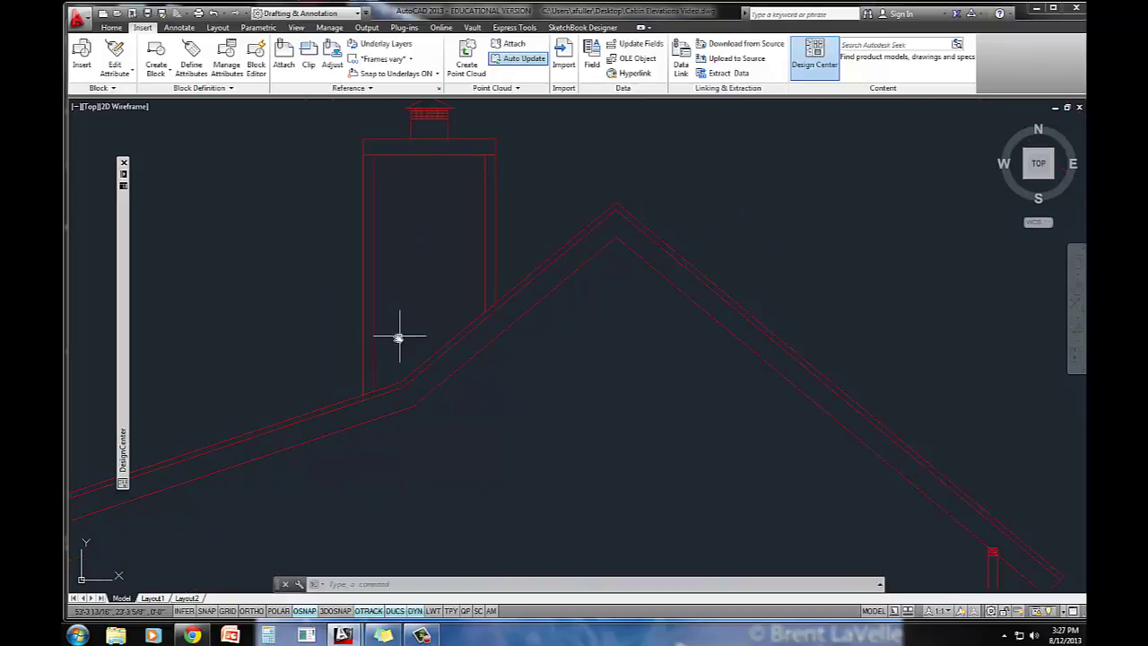
Step: Offset the chimney's two outer vertical sides 1 inch outward for the overhang of the top band
scroll(382, 331, "up", 2)
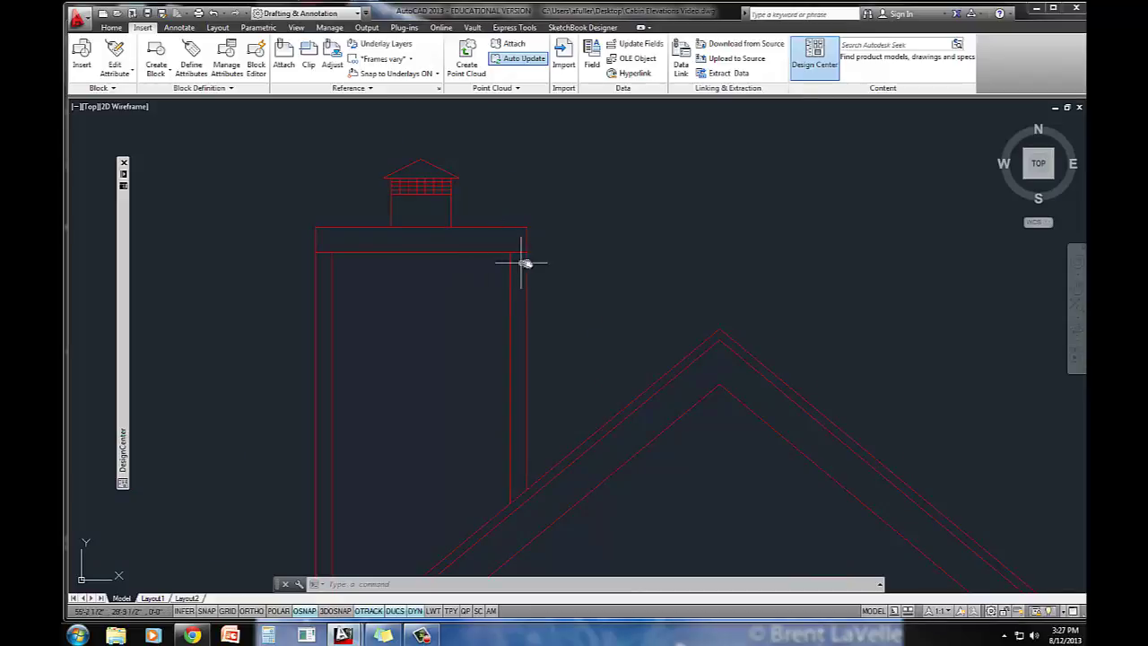
type("o")
key("Return")
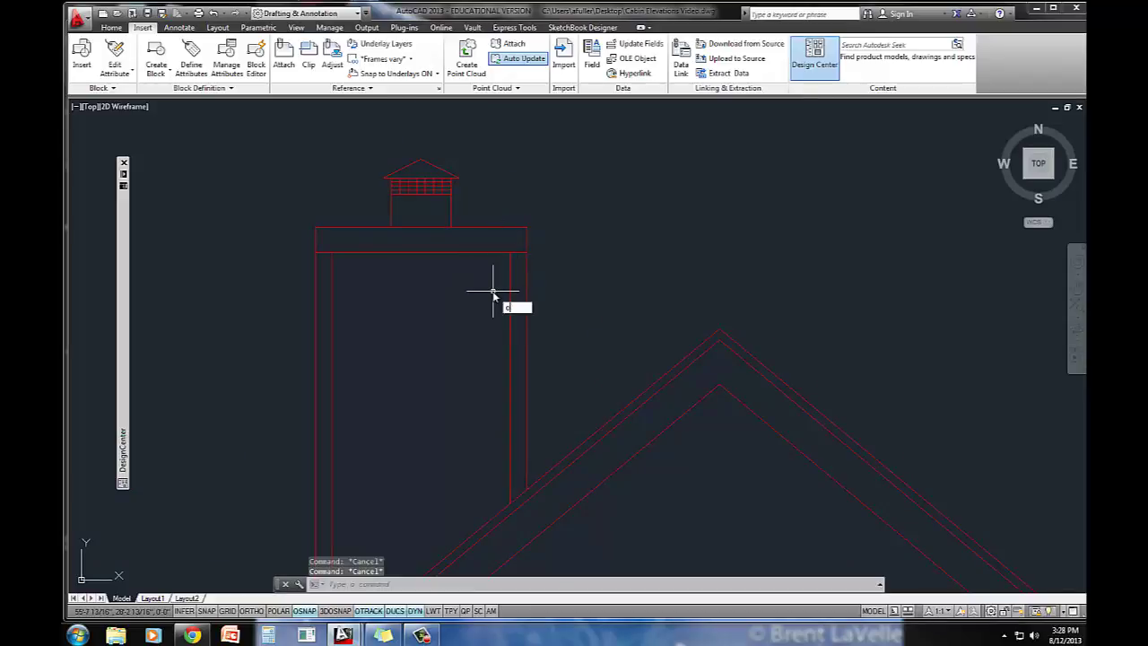
type("1")
key("Return")
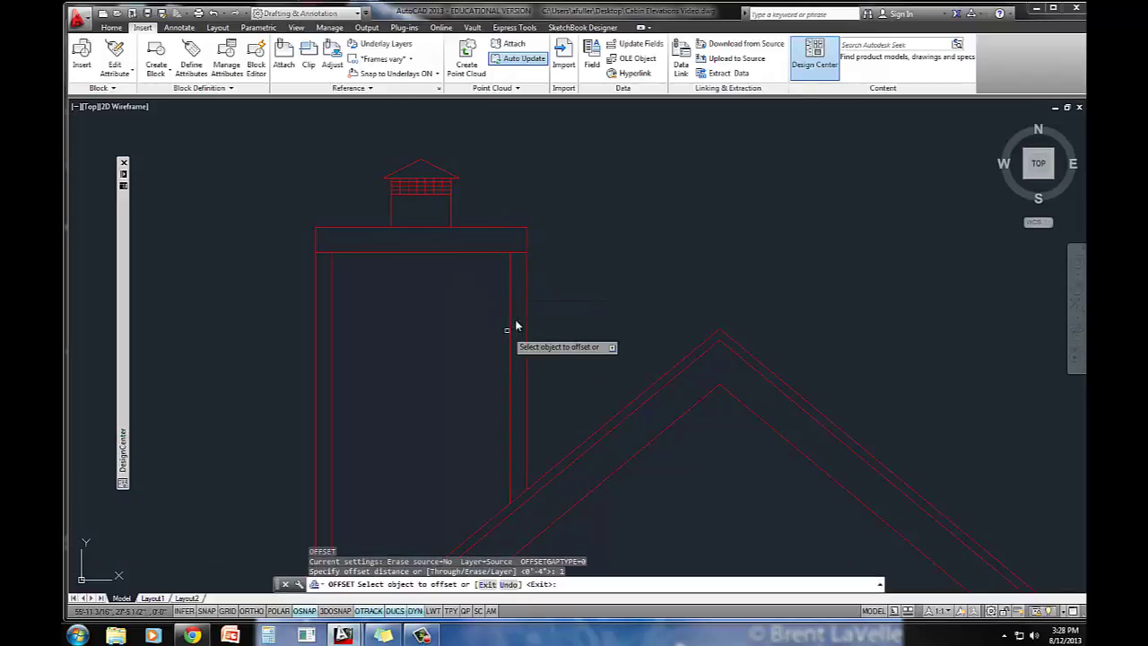
left_click(525, 272)
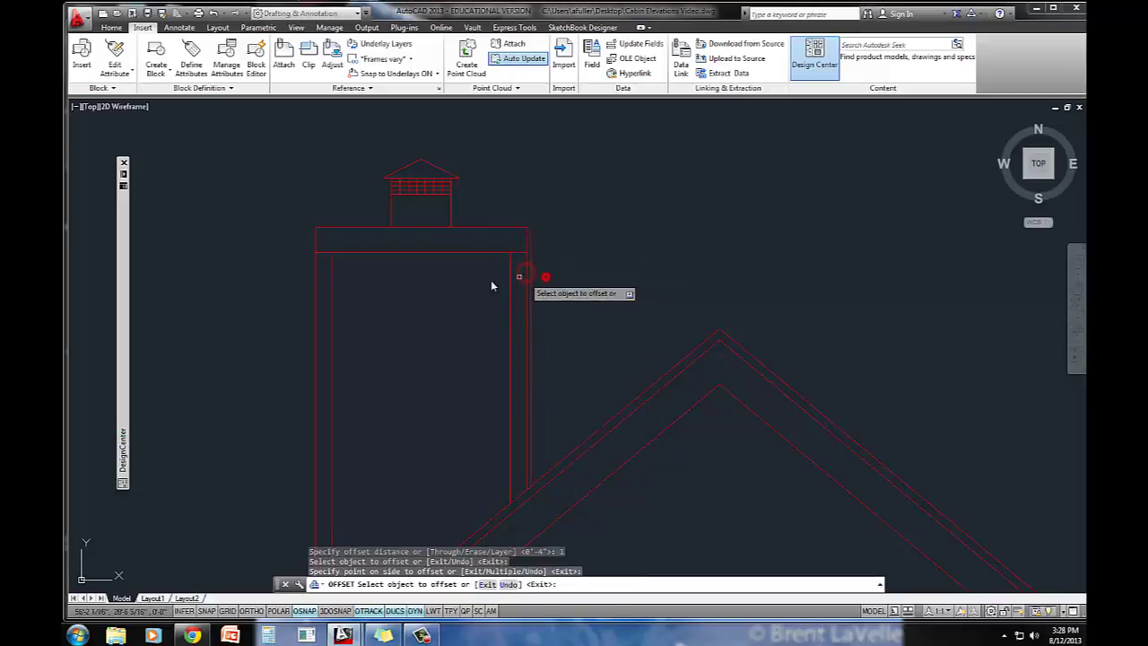
left_click(315, 290)
left_click(294, 290)
key("Escape")
key("Escape")
key("Escape")
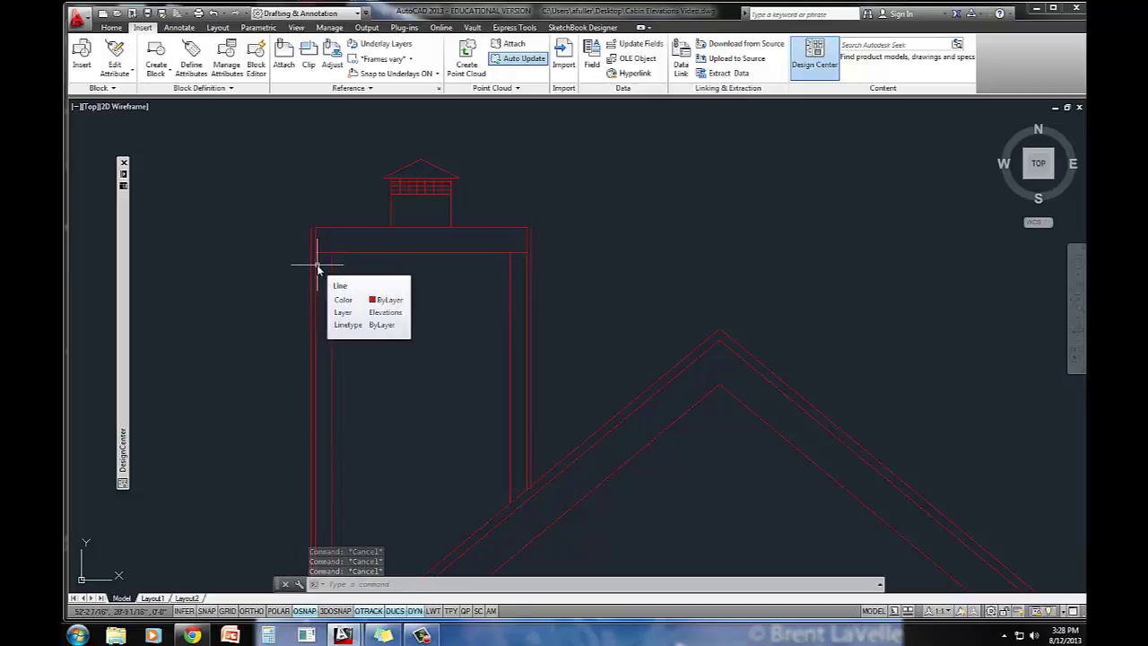
Step: Fillet the band's top and bottom lines to the right 1-inch offset line, using radius 0 and the Multiple option
left_click(113, 30)
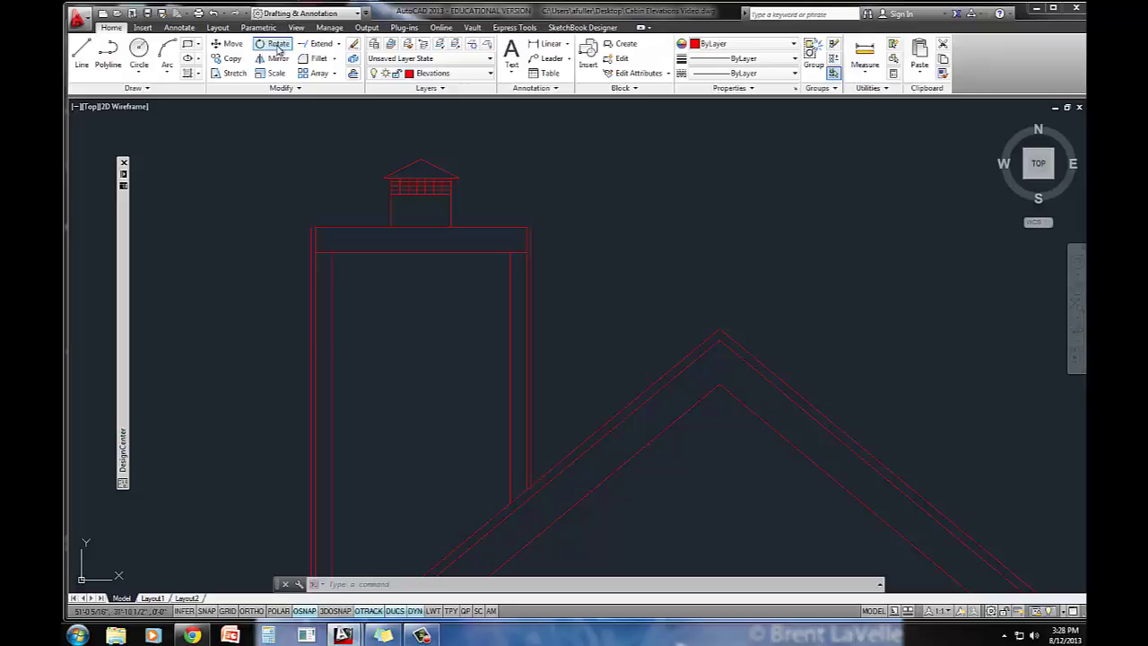
left_click(316, 59)
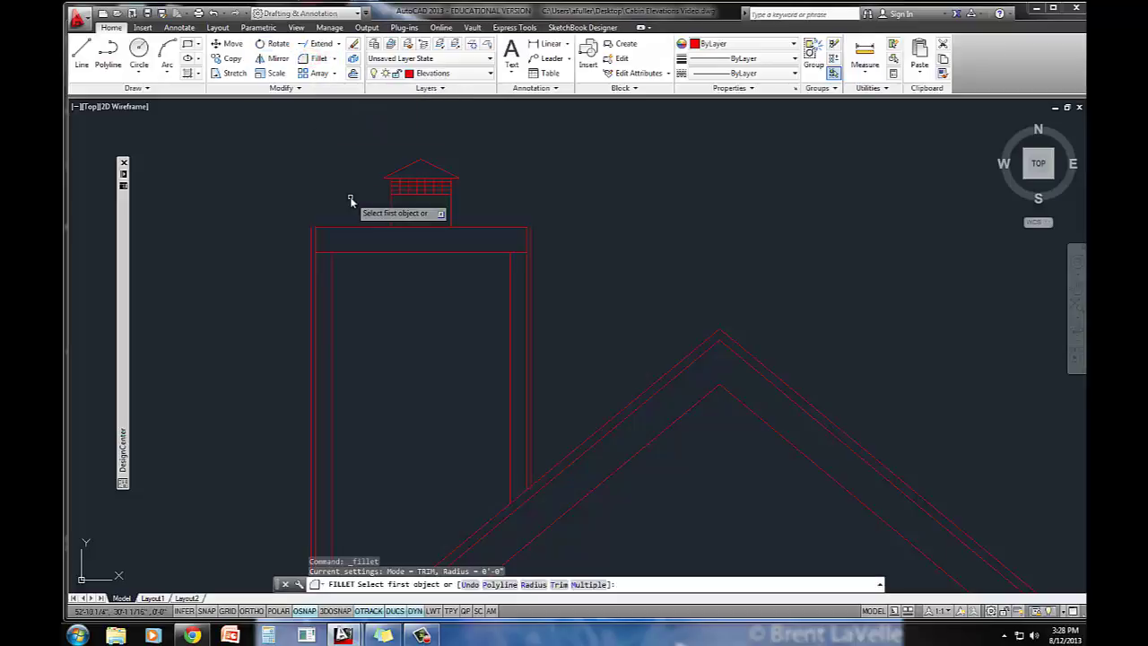
type("r")
key("Return")
type("0")
key("Return")
type("m")
key("Return")
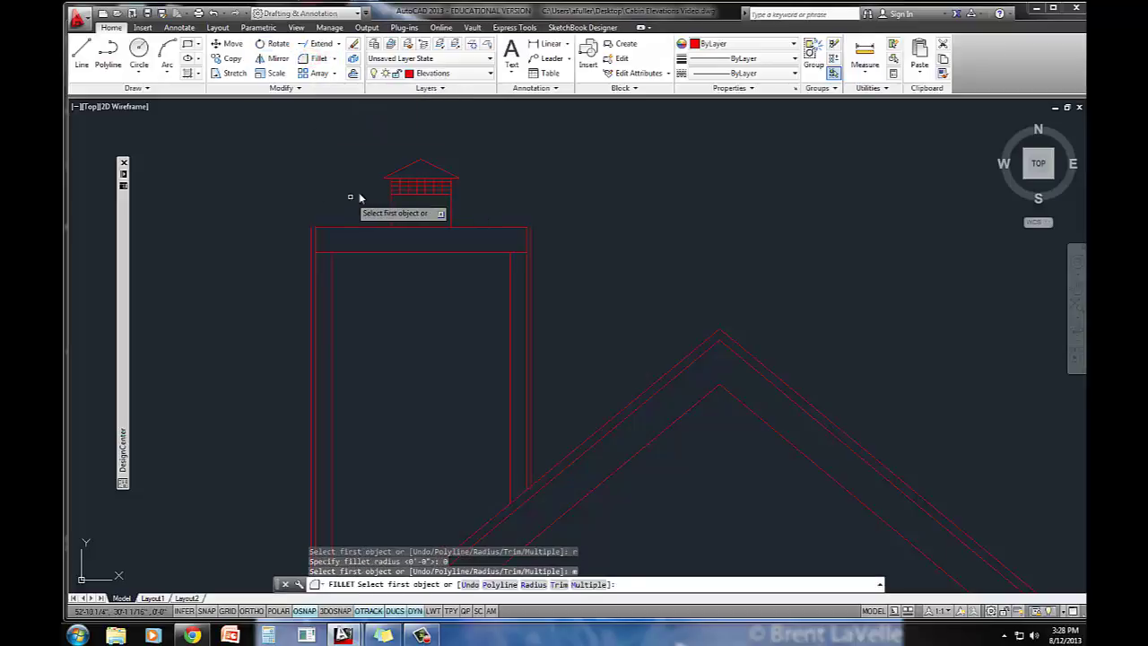
left_click(505, 228)
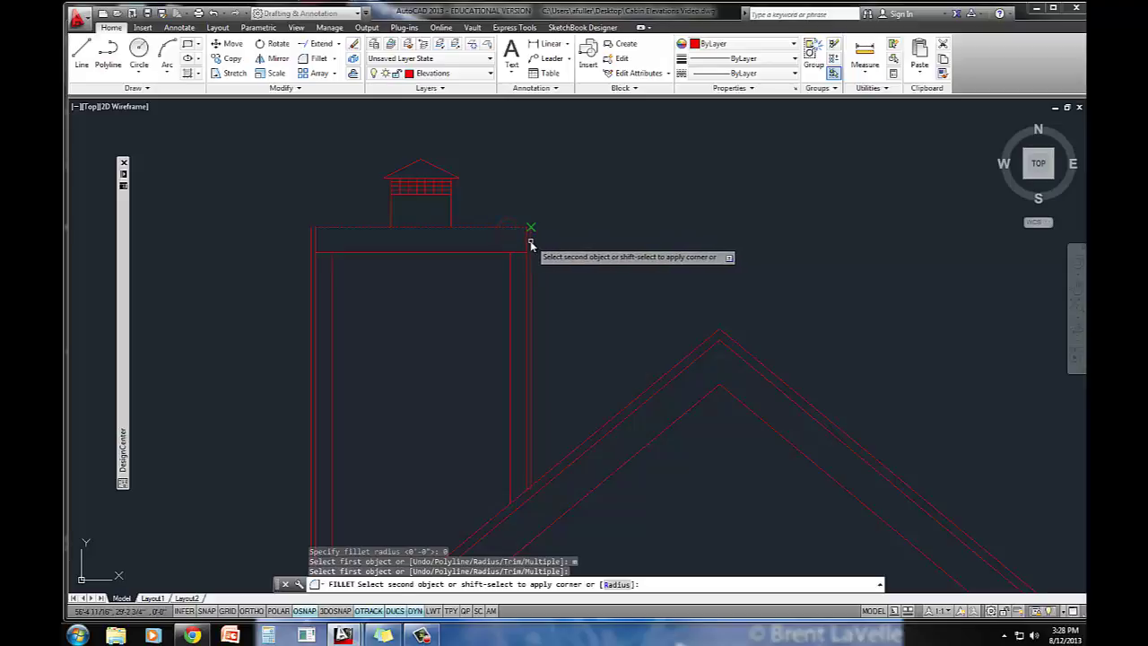
left_click(531, 240)
left_click(518, 253)
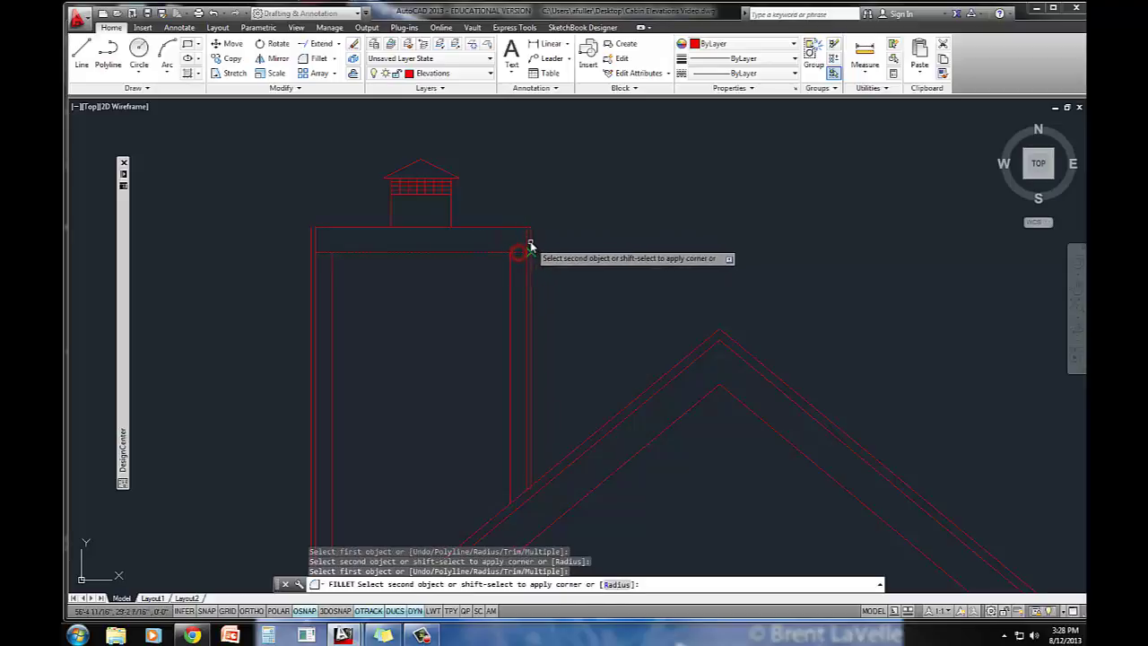
left_click(531, 247)
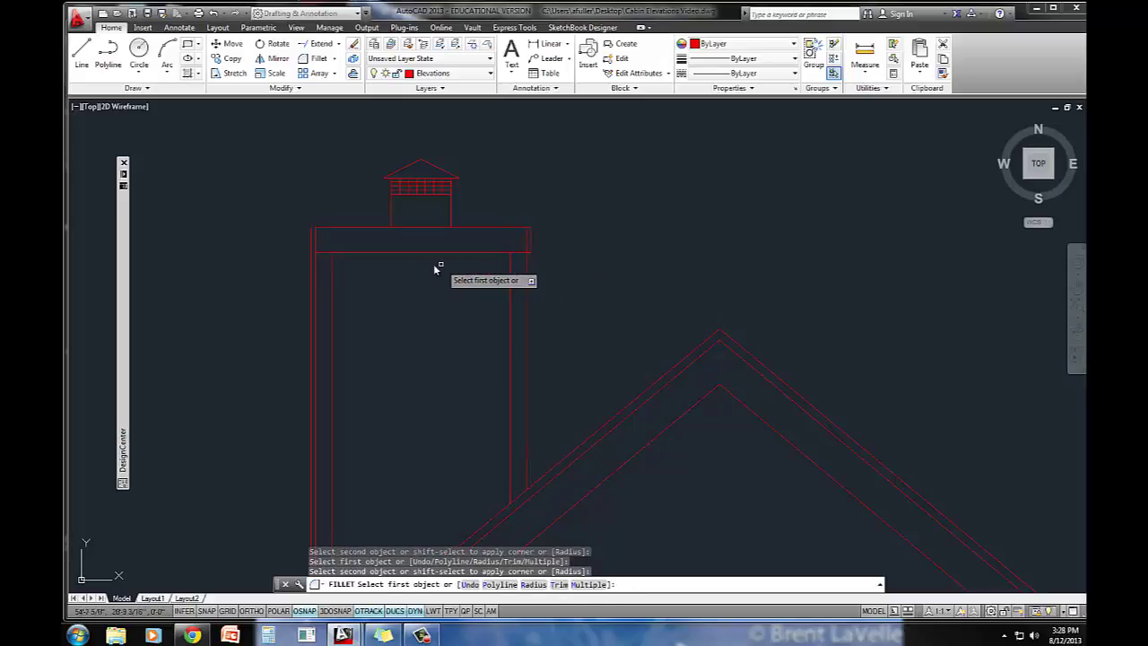
Step: Fillet the band's top and bottom lines to the left 1-inch offset line with square corners
left_click(315, 229)
left_click(311, 239)
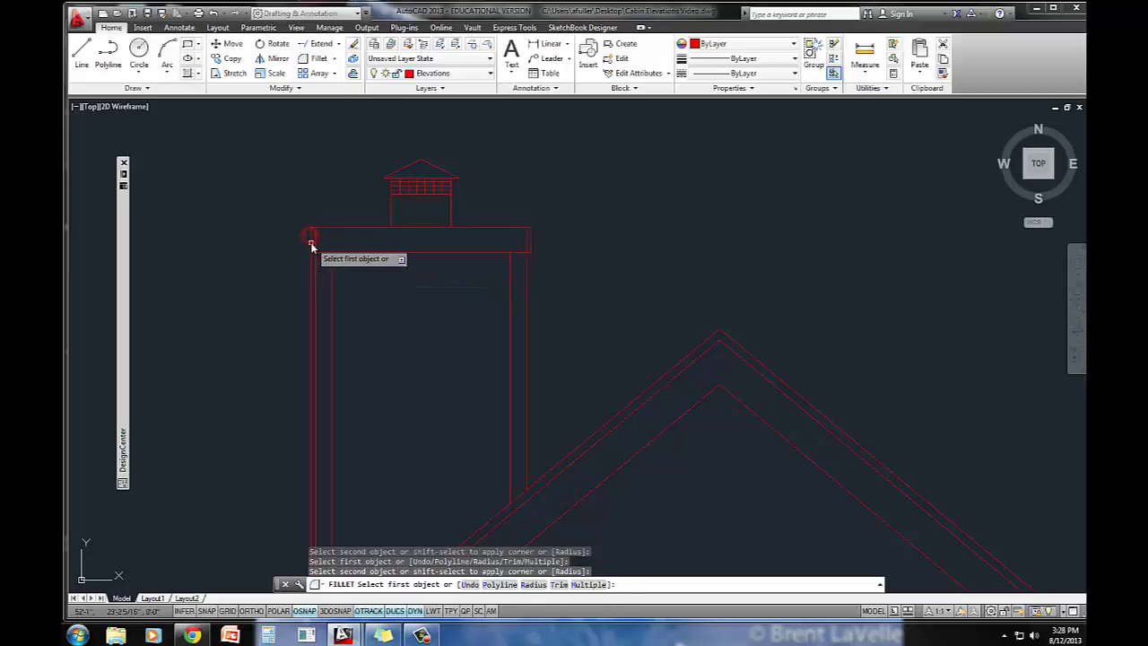
left_click(312, 244)
left_click(314, 254)
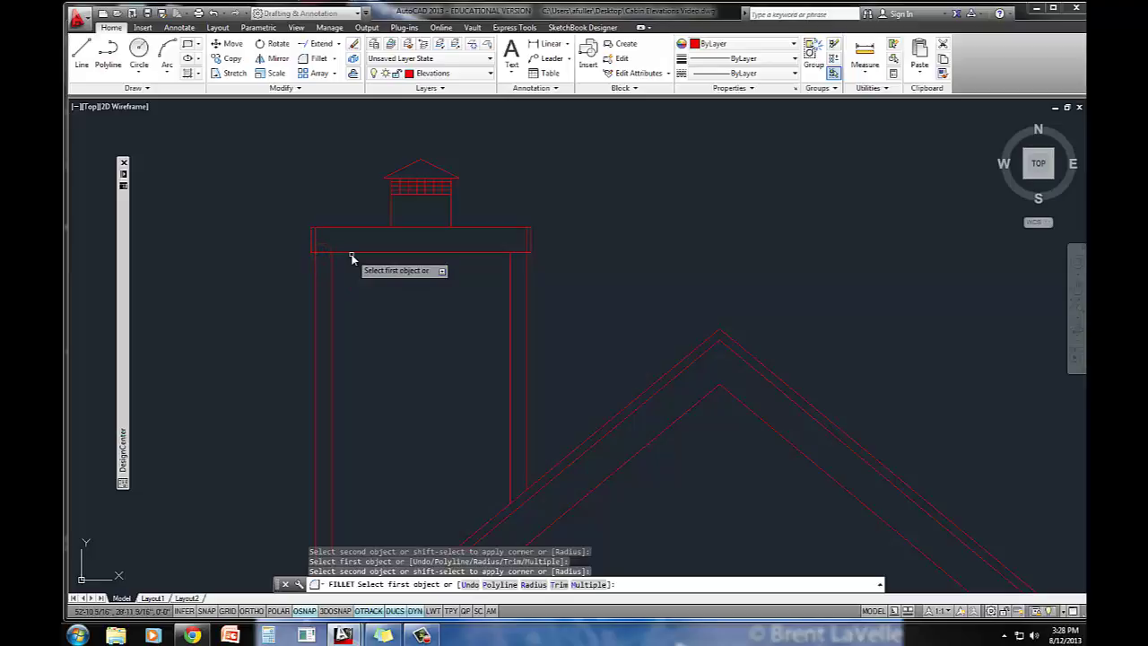
key("Escape")
Step: Trim the segments of the original chimney side lines inside both ends of the top band
type("tr")
key("Return")
key("Return")
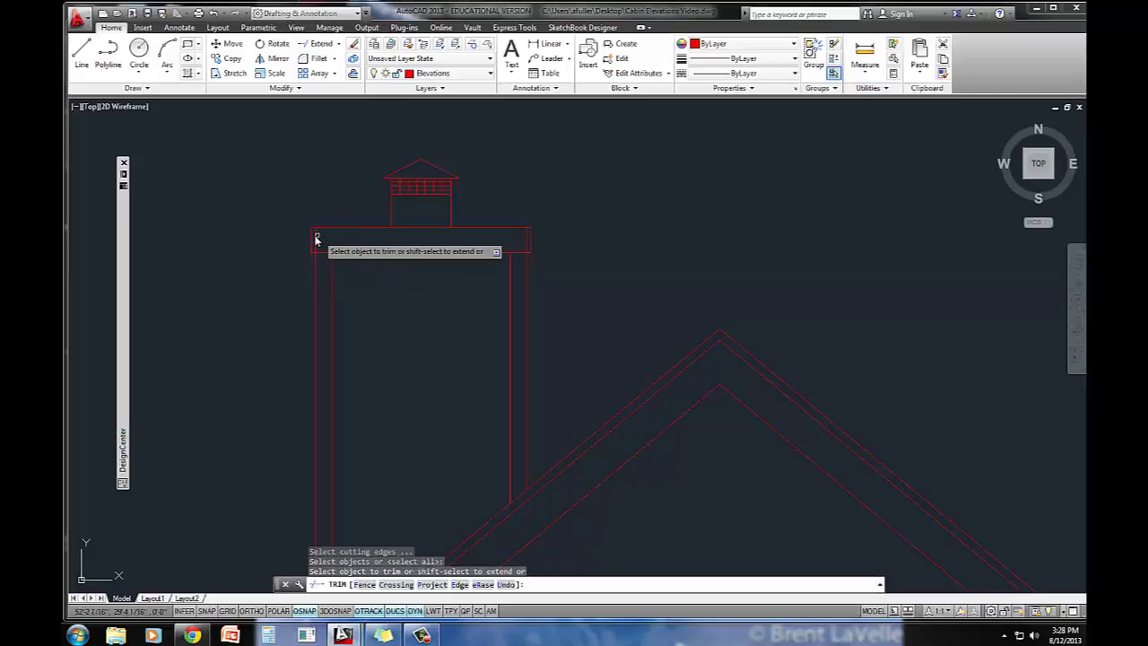
left_click(314, 236)
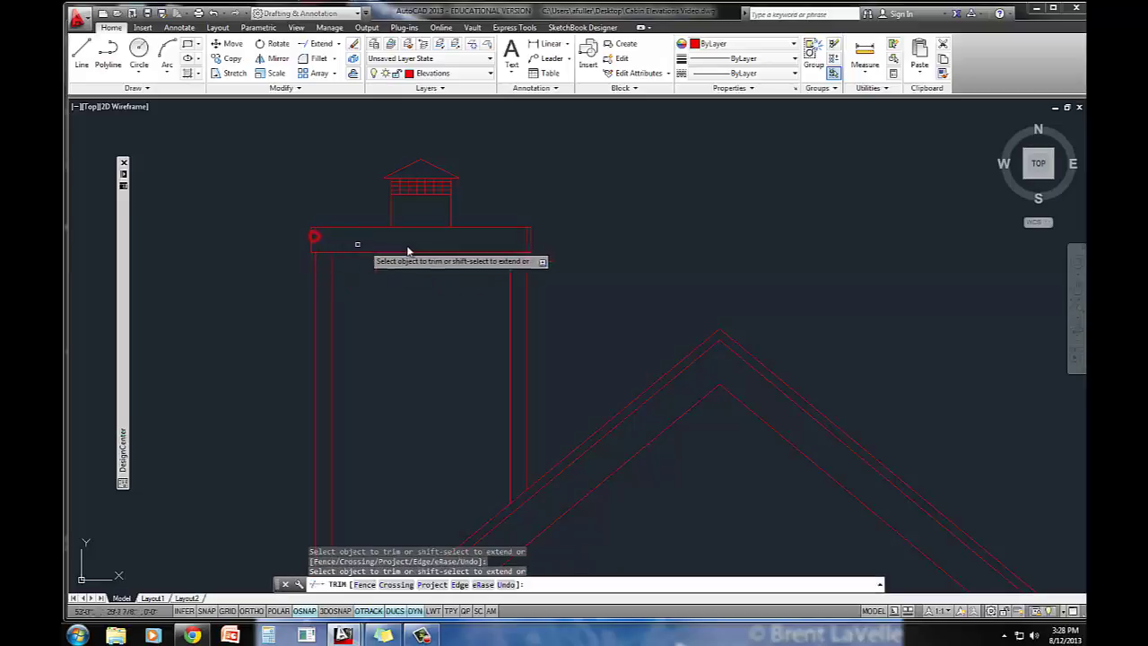
left_click(527, 242)
key("Return")
scroll(540, 259, "down", 2)
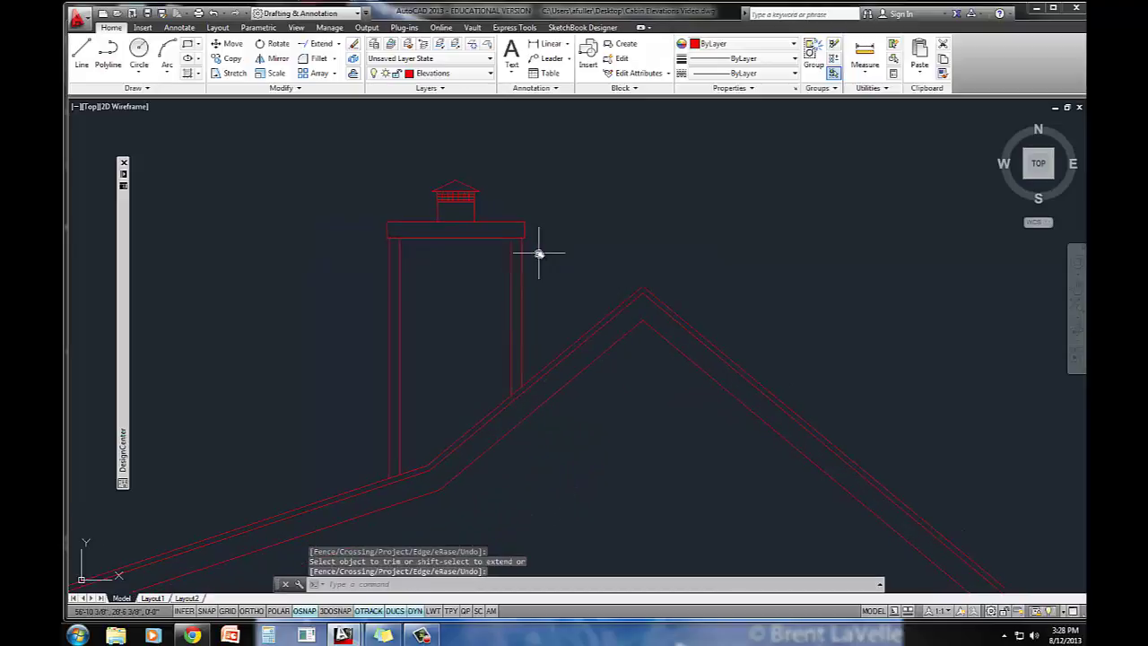